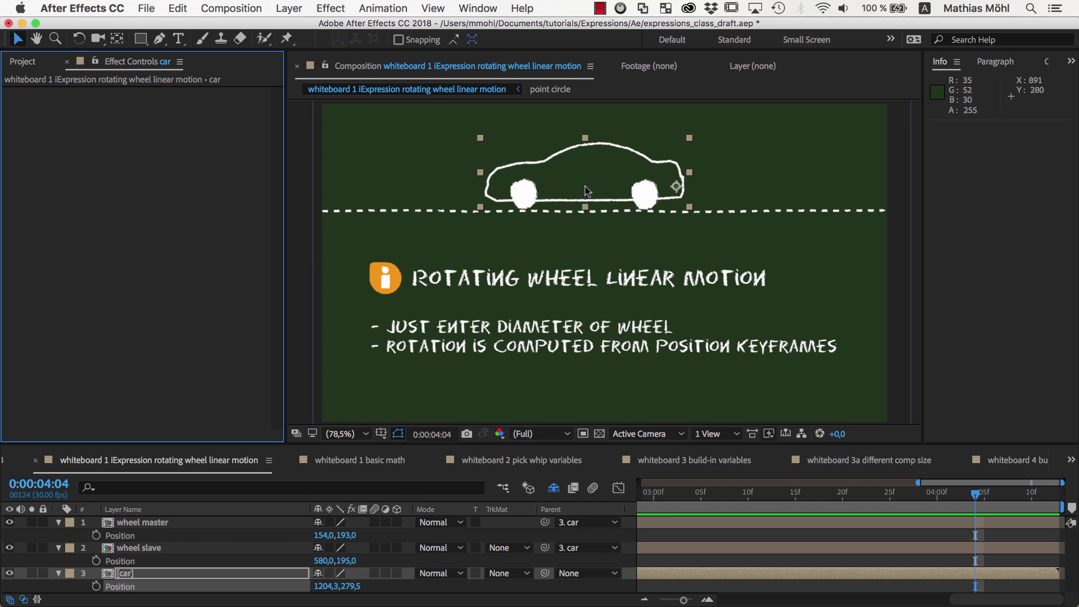
Nudge the car layer slightly left along the road, to position 1196,7, 284,5.
drag(594, 188, 525, 190)
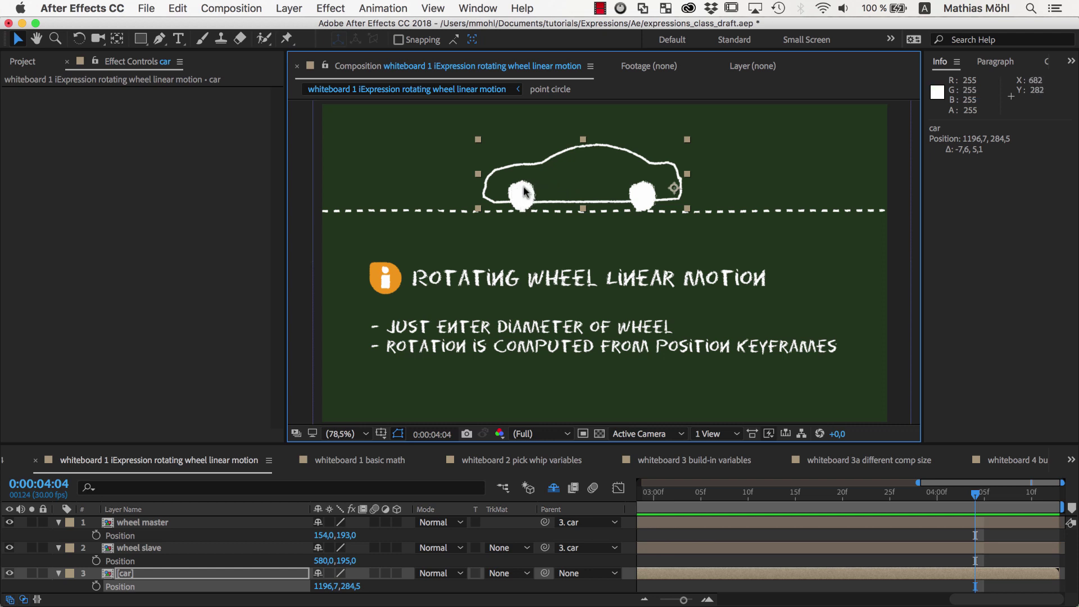
Load Rotating Wheel Linear Motion from the iExpressions2 library by searching 'wheel'.
click(487, 9)
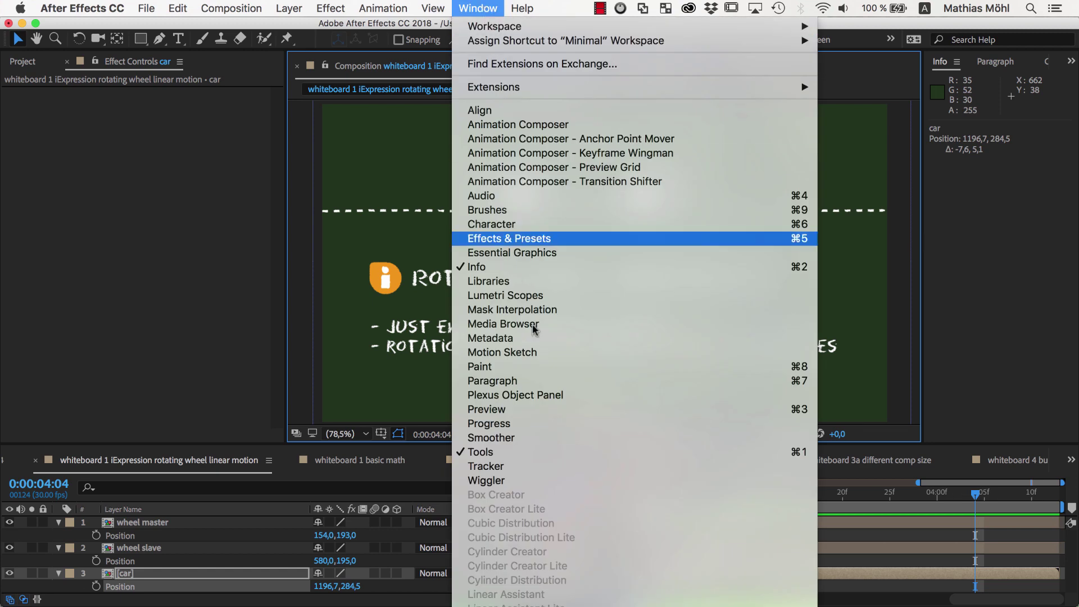
scroll(540, 506, down, 10)
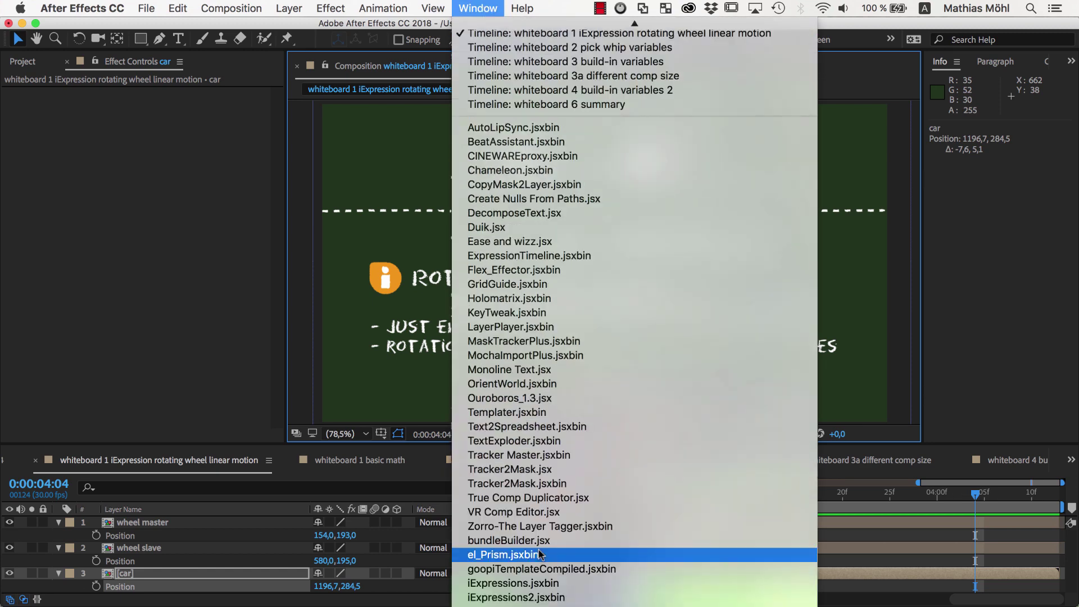
click(545, 597)
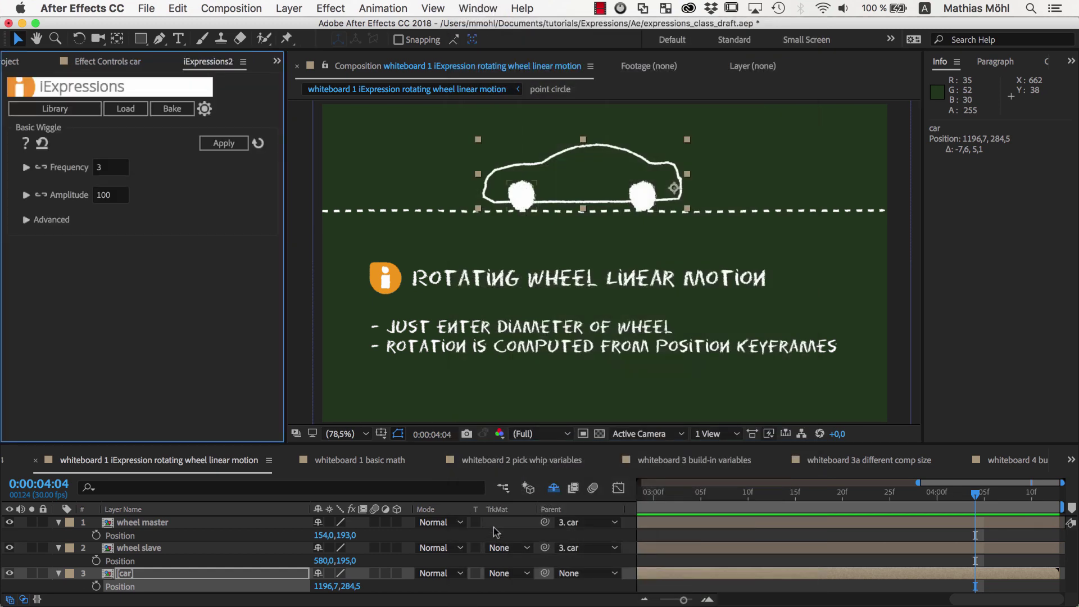
click(66, 112)
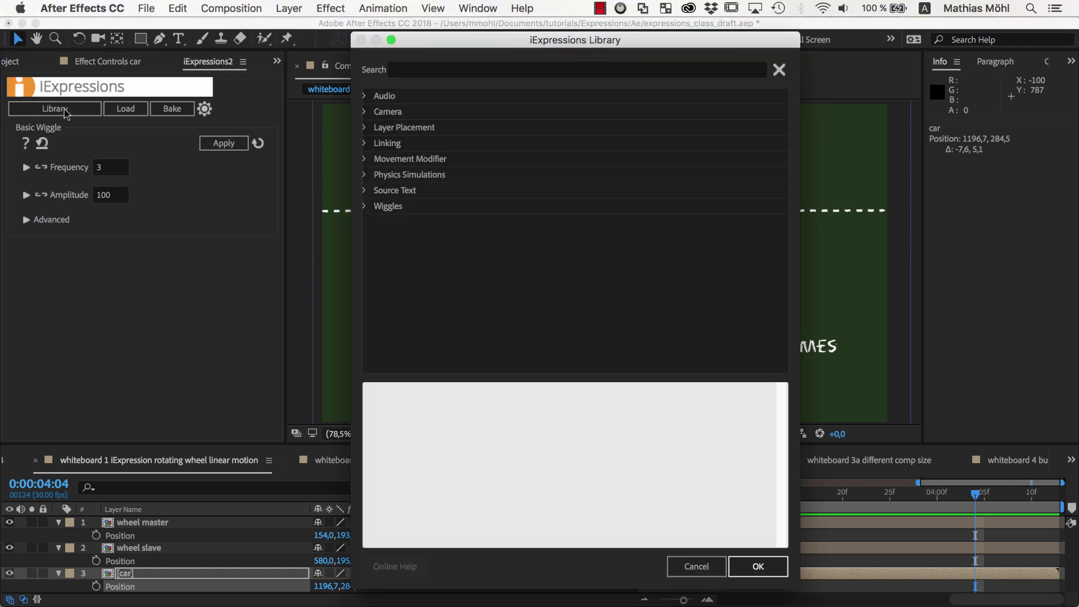
click(411, 74)
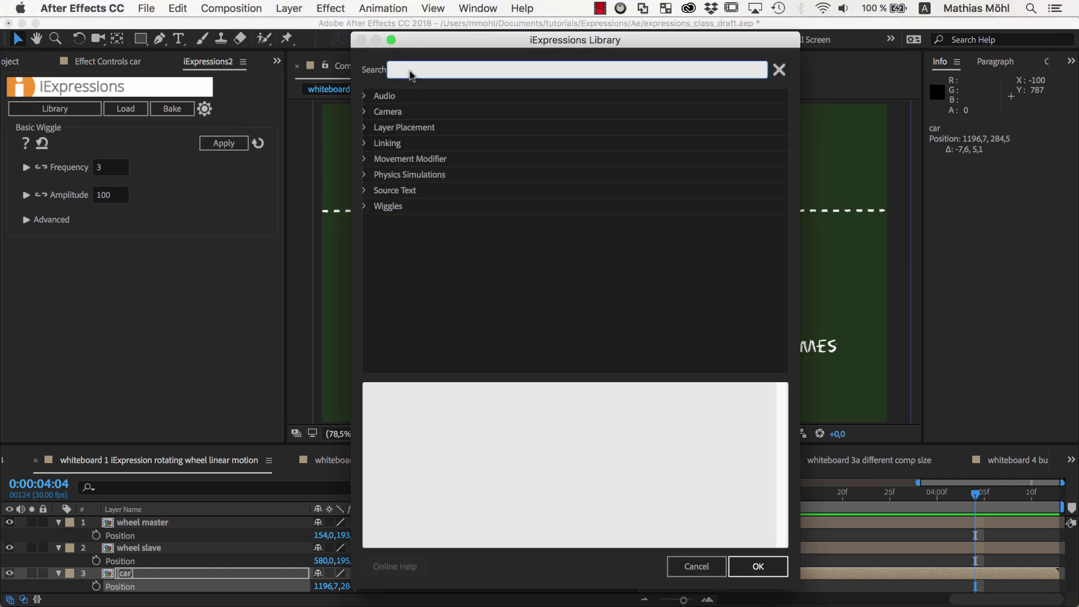
text(wheel)
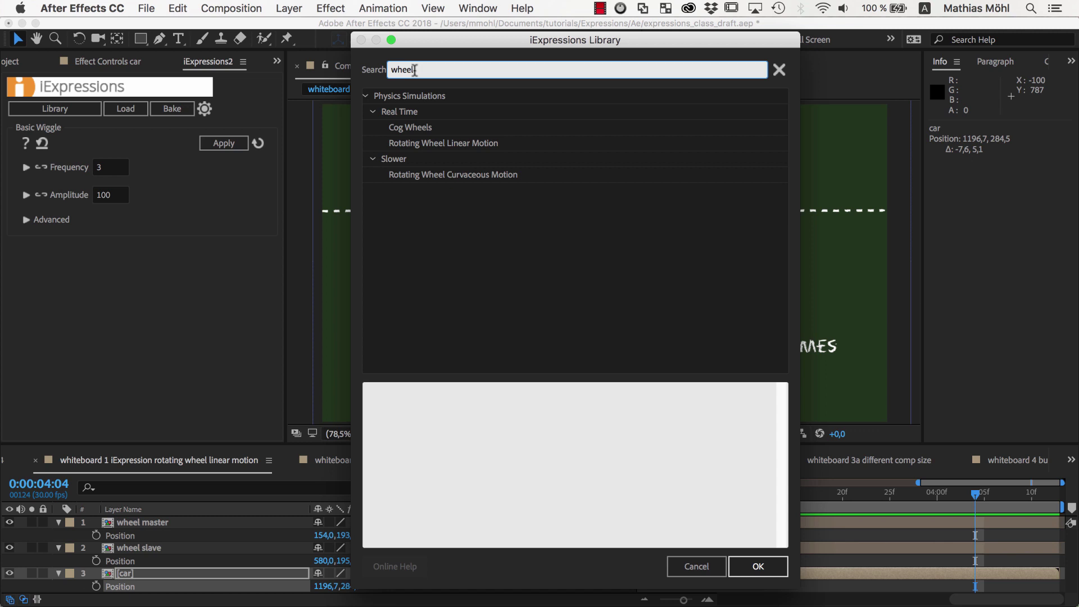
click(444, 145)
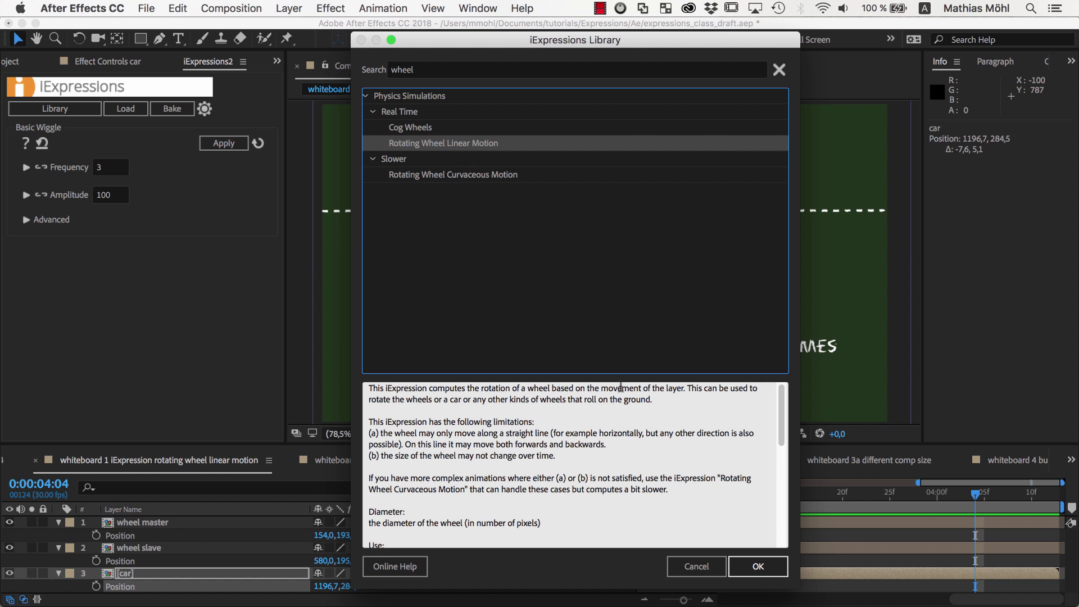
click(747, 567)
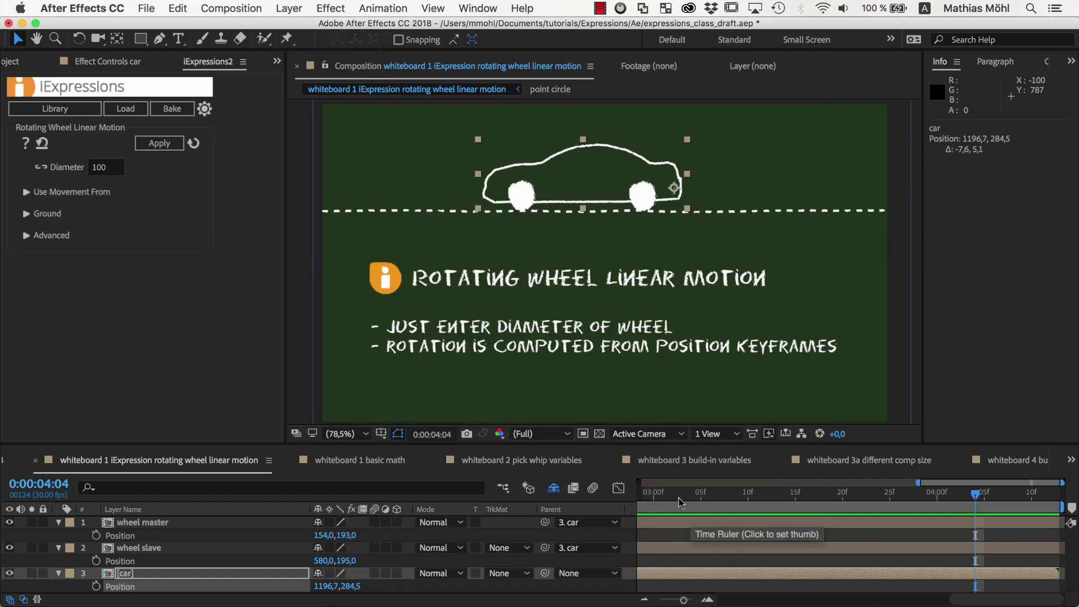
Apply the wheel expression with Diameter 106 to wheel master and wheel slave.
click(112, 168)
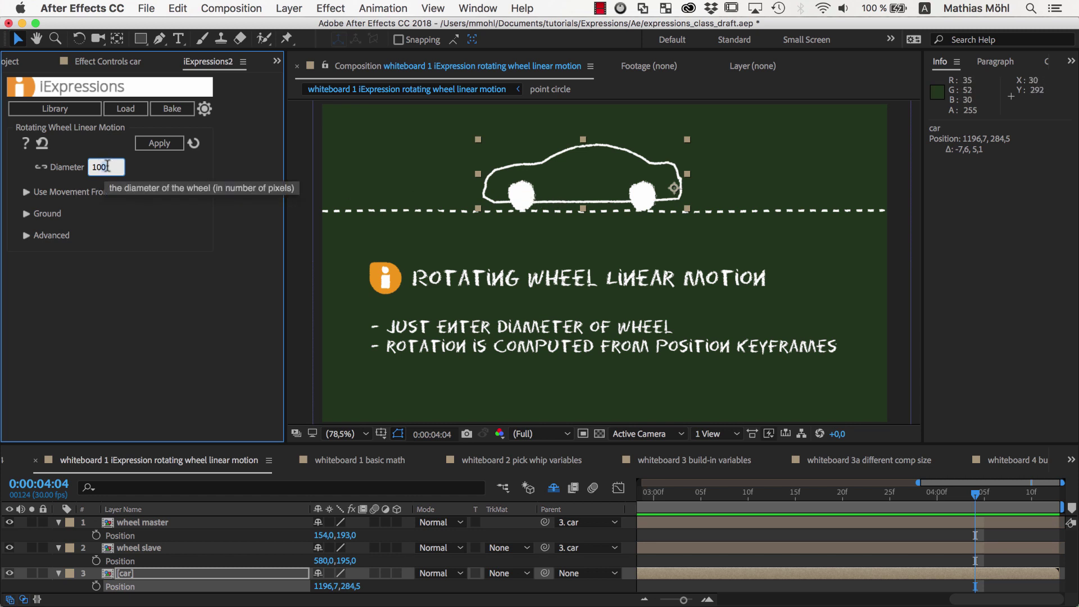
key(BackSpace)
text(6)
click(160, 525)
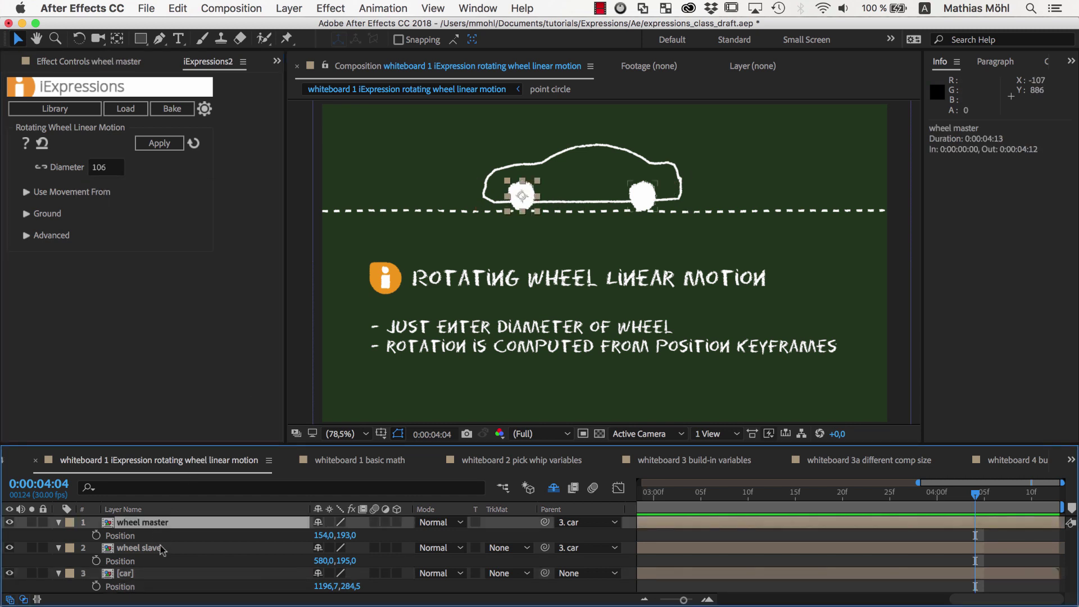
shift+click(162, 550)
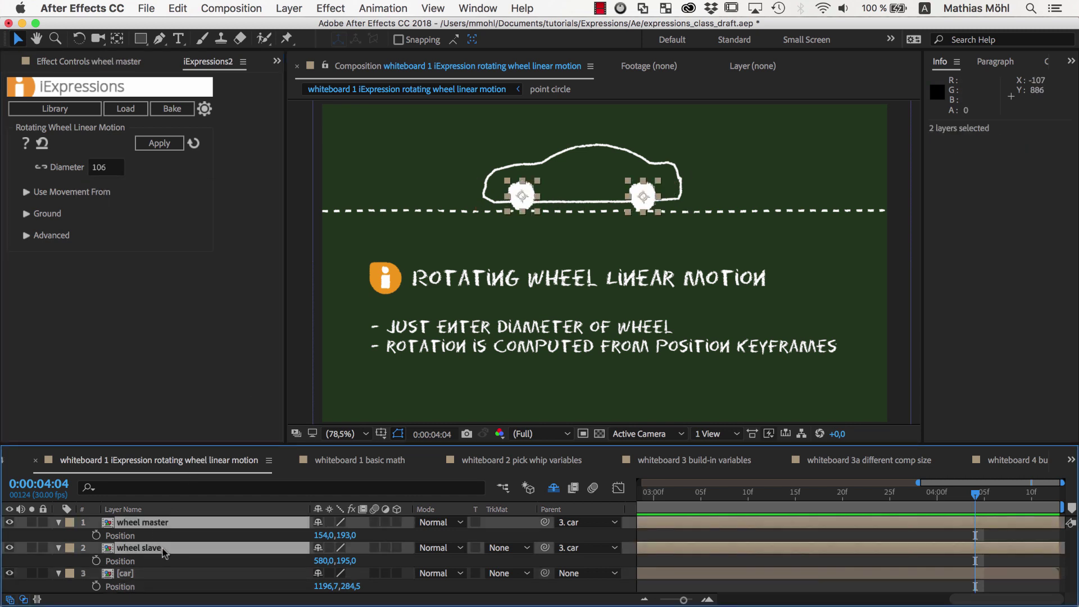
click(160, 143)
Preview the car rolling from the start, then reveal both wheels' Rotation properties.
drag(591, 165, 793, 164)
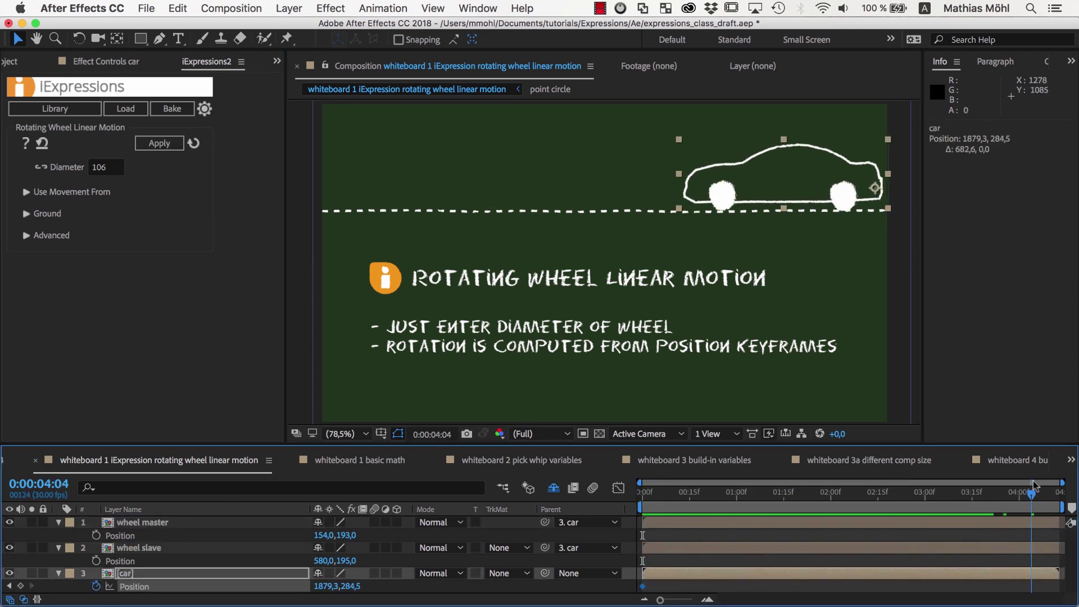
drag(1034, 489, 633, 492)
key(space)
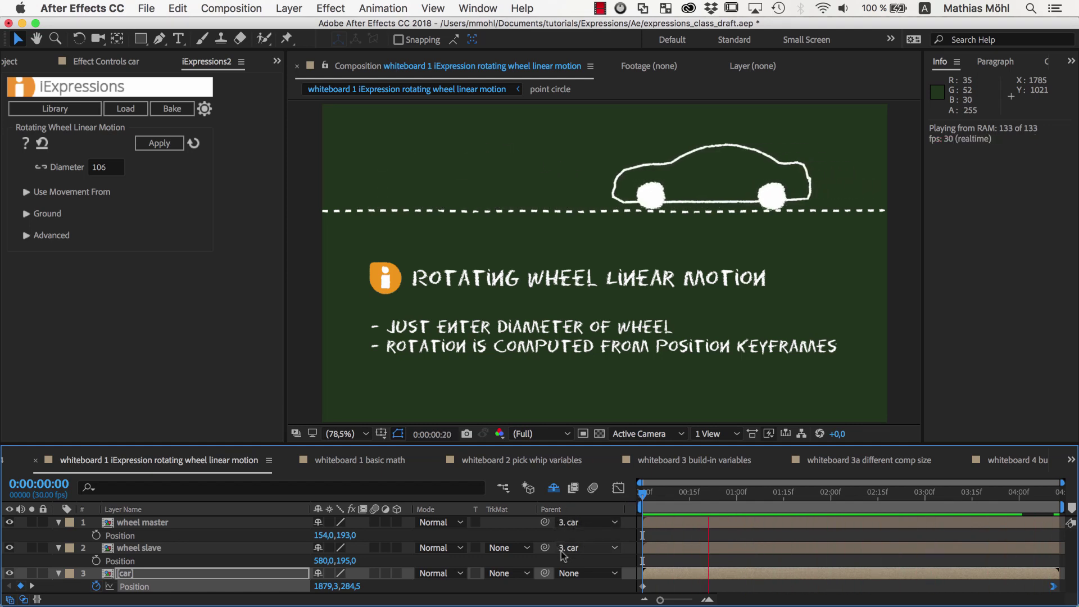
click(211, 524)
shift+click(203, 546)
key(r)
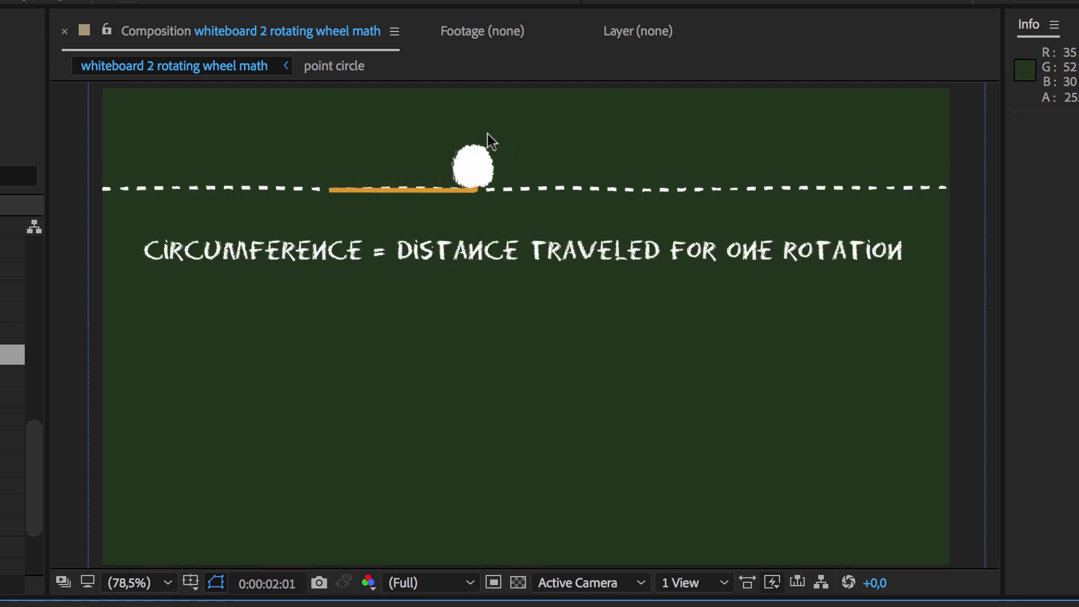
Select the white wheel, scrub it along the road, and replay its roll from the start.
click(472, 163)
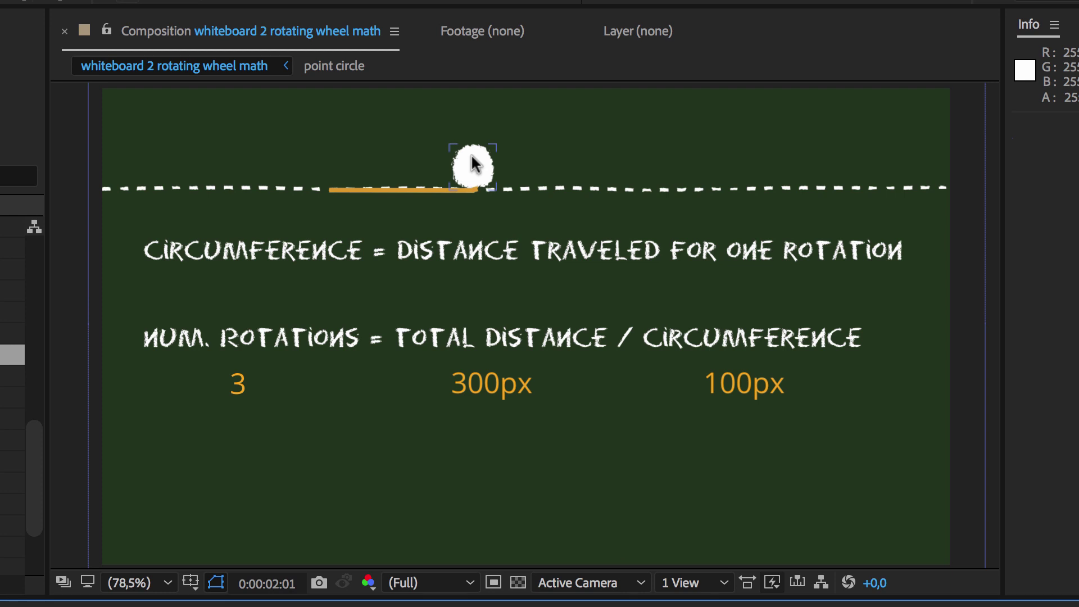
click(471, 163)
key(space)
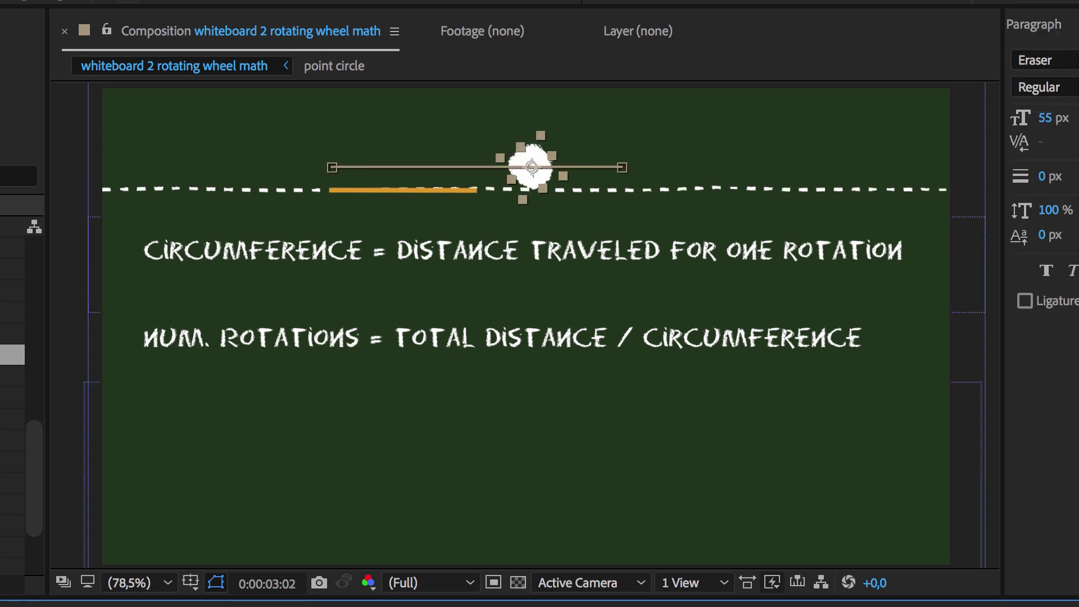
mouse_move(582, 173)
mouse_down()
mouse_move(681, 172)
mouse_move(609, 175)
mouse_up()
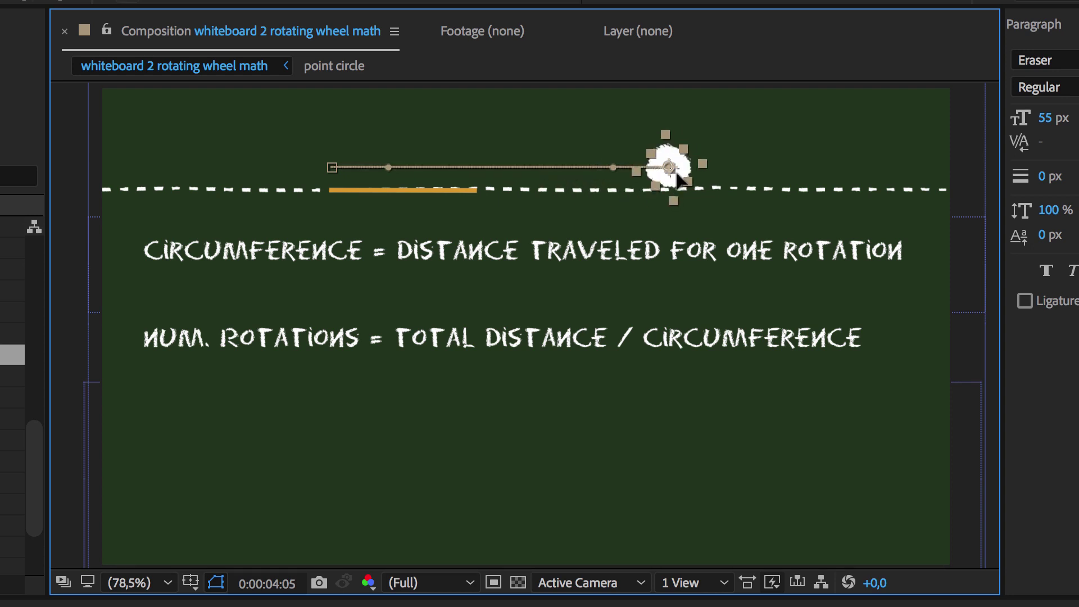
key(Home)
drag(330, 167, 95, 169)
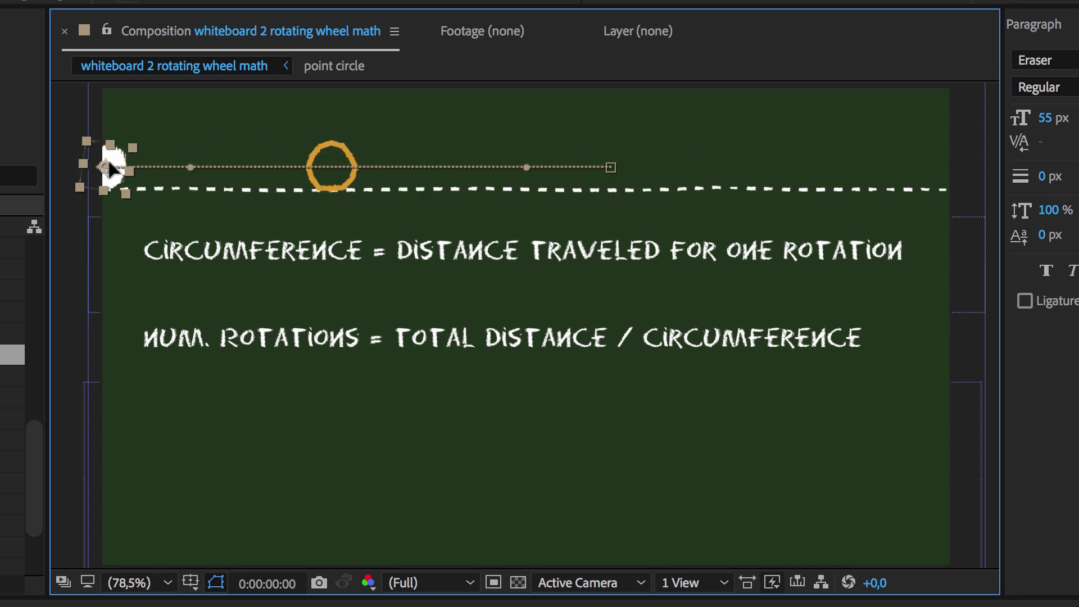
key(space)
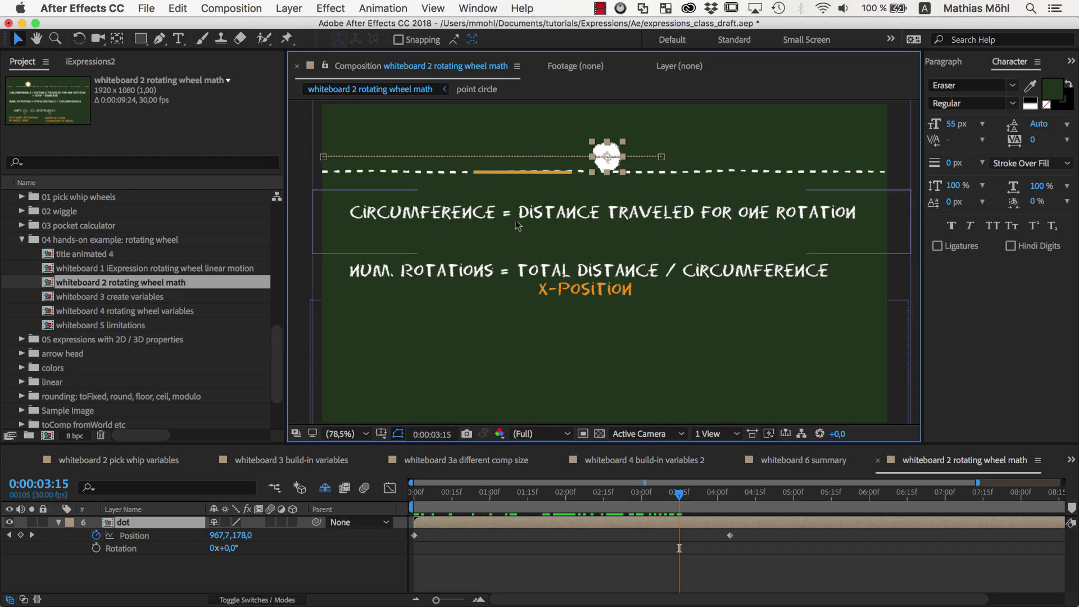
Add a dot Rotation expression pick-whipped to x-position, divided by (3.1415 * width).
alt+click(98, 548)
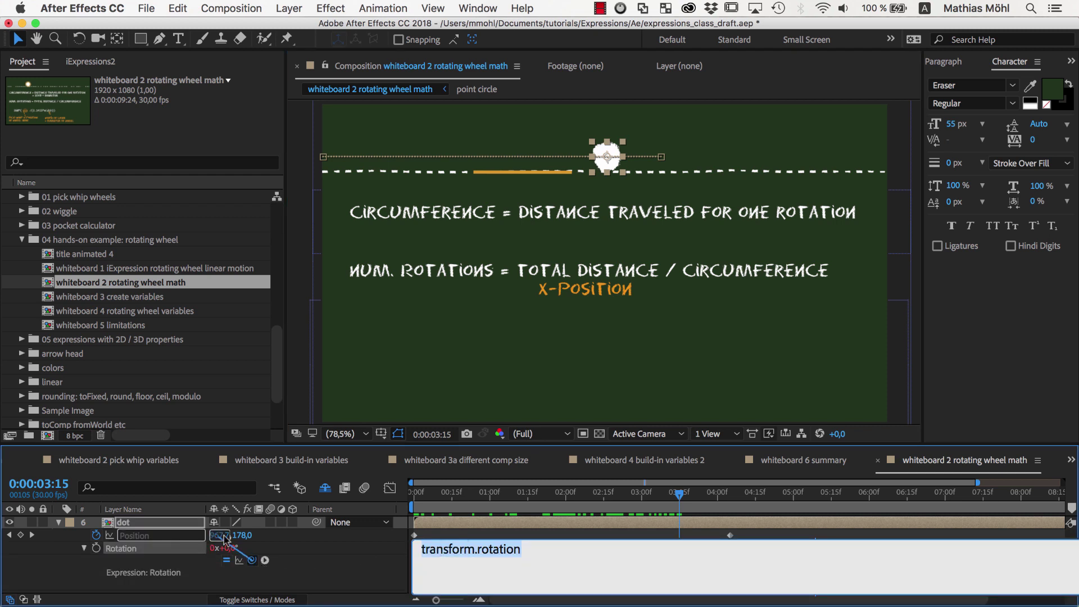
drag(215, 548, 221, 536)
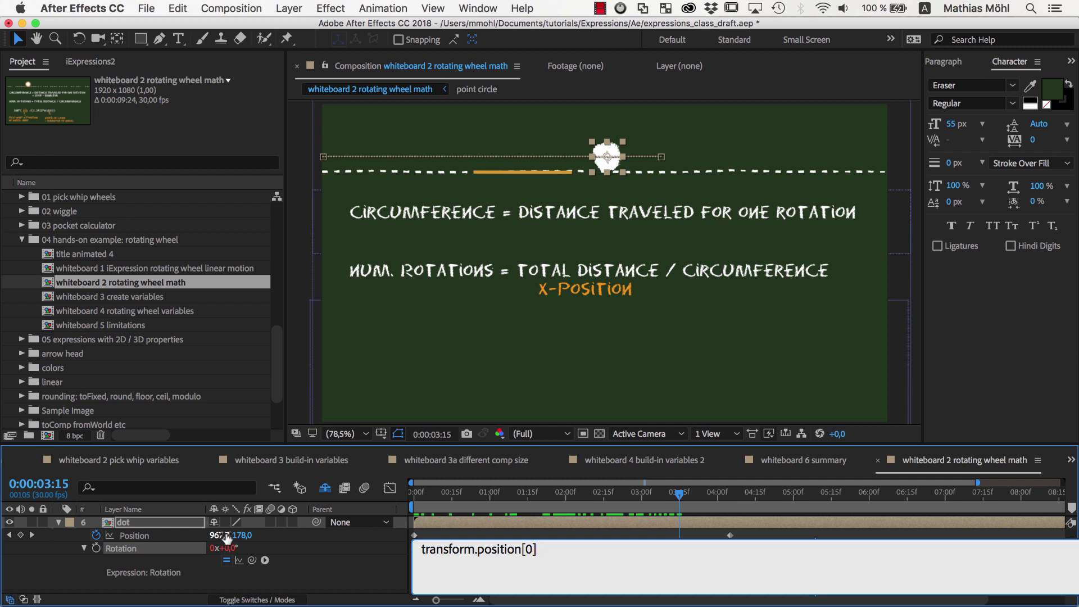
text( /)
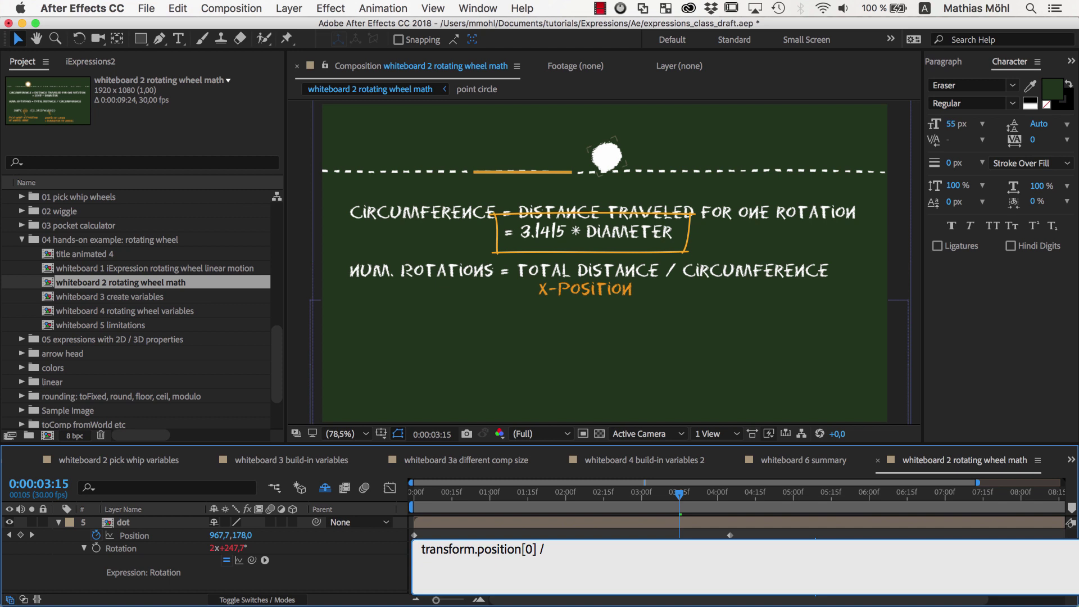
text(())
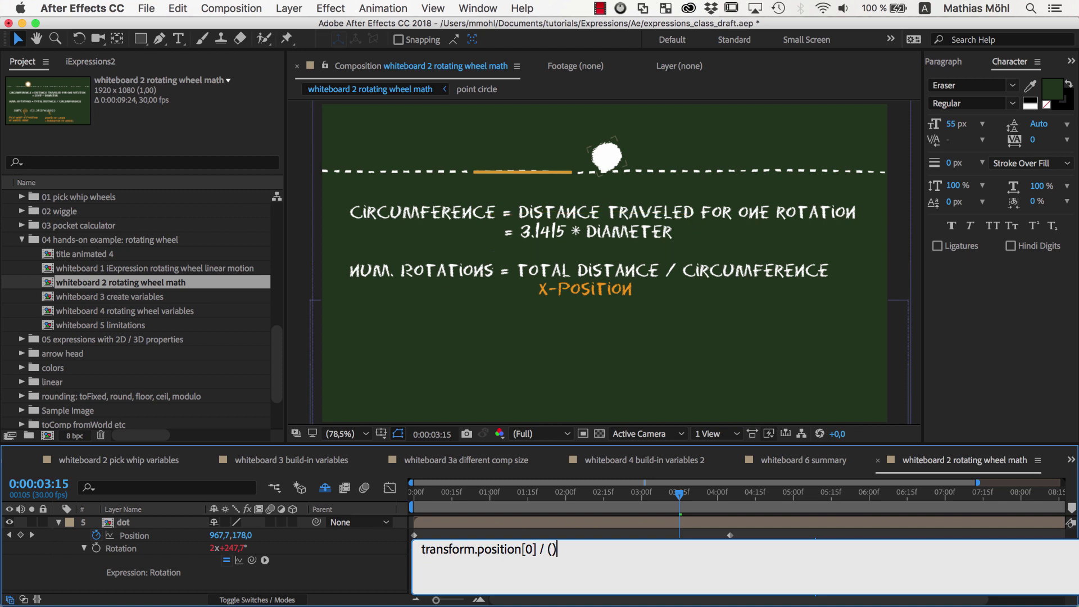
text(3)
text(.1415)
text( * w)
text(idth)
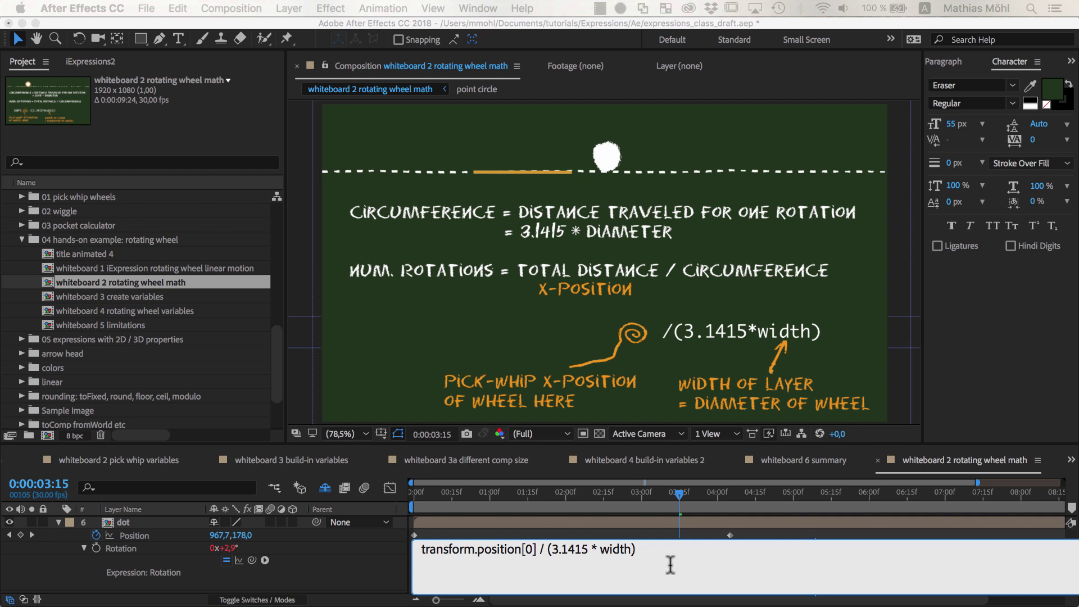
Prefix the expression with '360 * ' and scrub back to watch the wheel rotate.
click(421, 549)
text(360*)
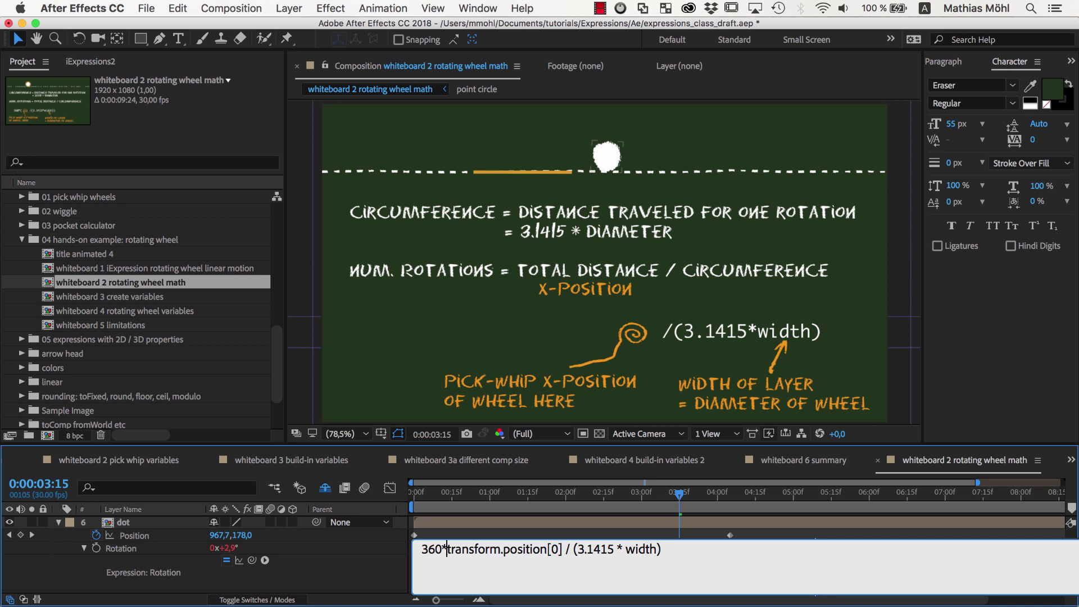
key(Left)
key(Left)
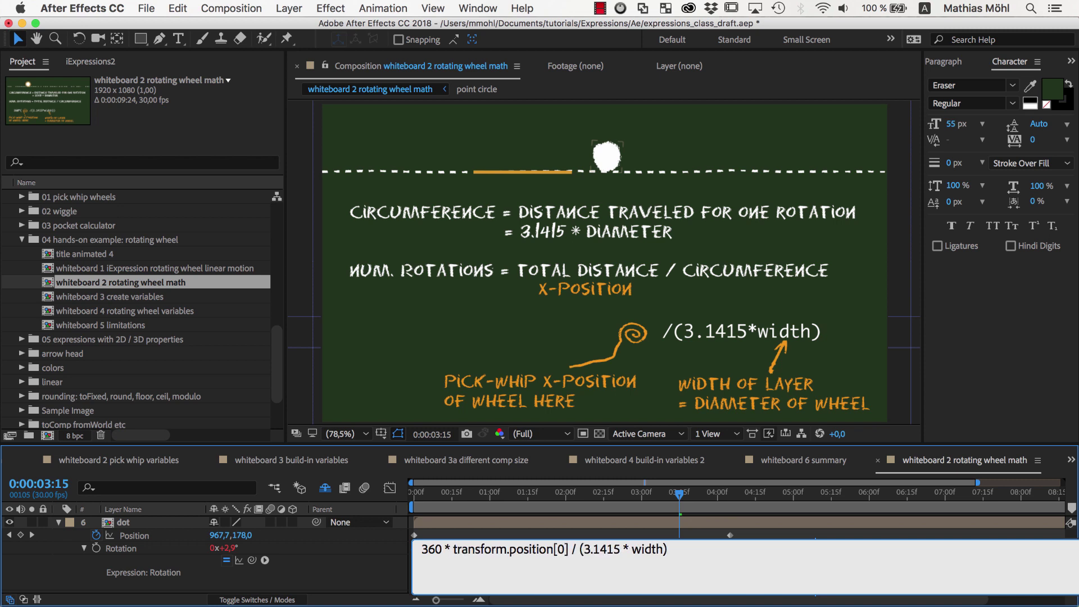
drag(680, 494, 490, 494)
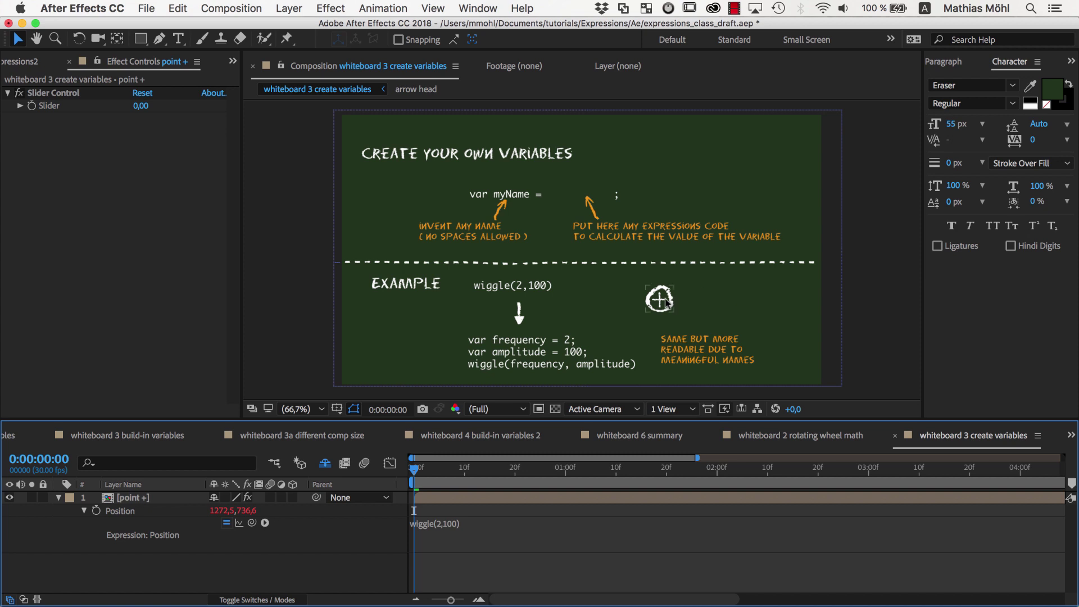
Add new lines above wiggle(2,100) for the frequency and amplitude variables.
click(463, 526)
click(503, 517)
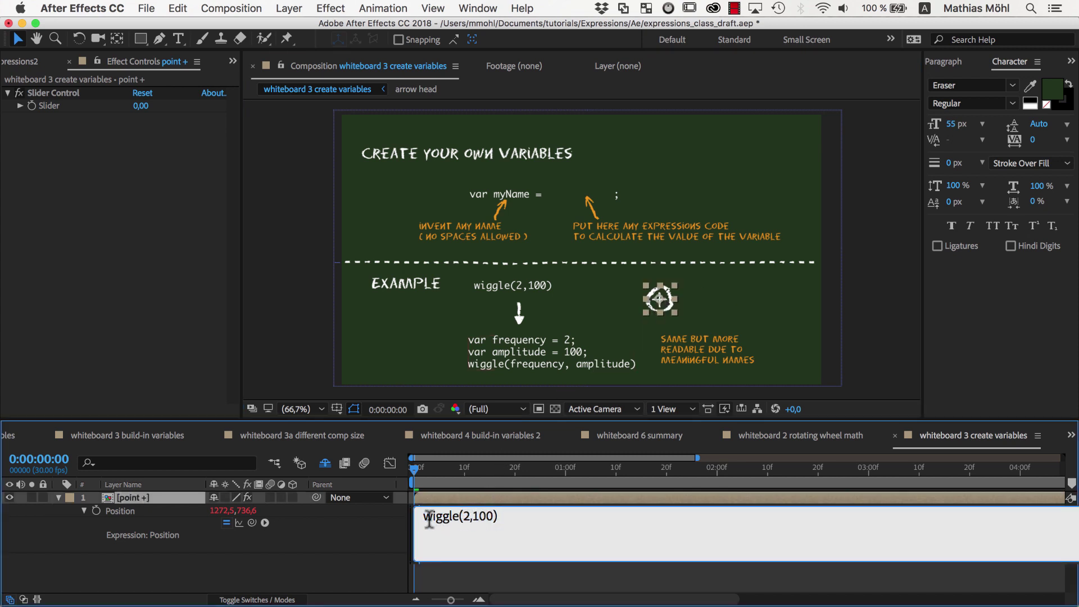
drag(462, 517, 496, 518)
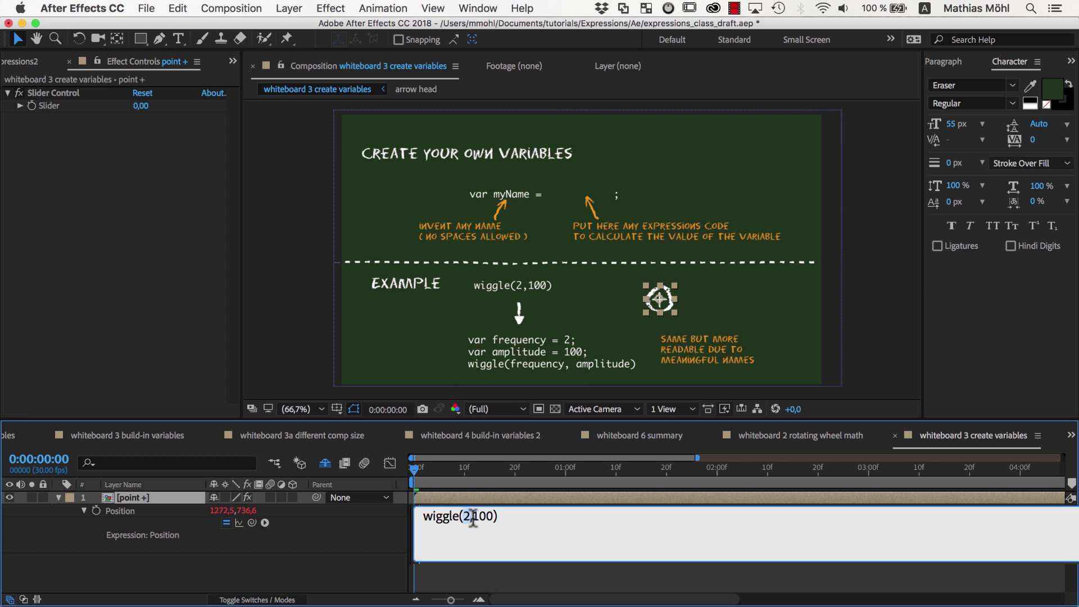
click(510, 517)
key(Return)
text(var f)
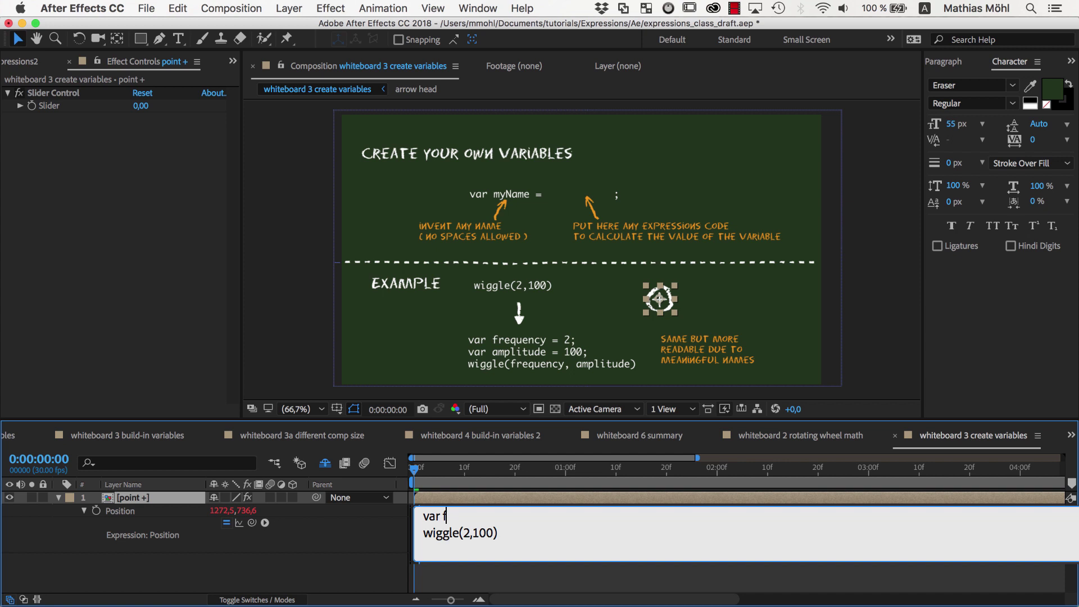
text(requency = 2;)
key(Return)
text(var amplitu)
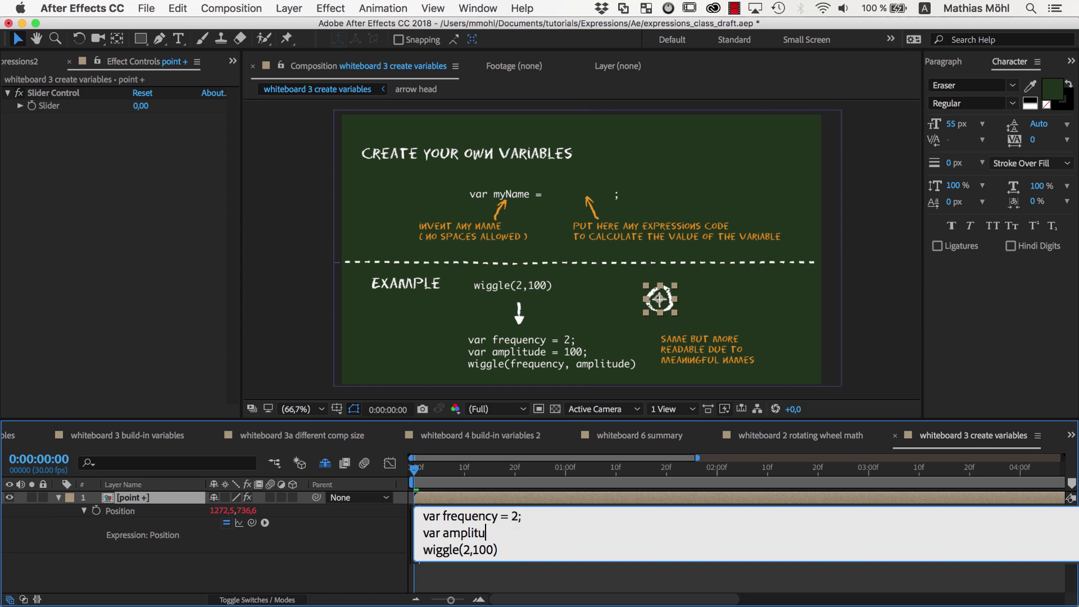
text(de = 100;)
Pass frequency and amplitude into wiggle, with frequency linked to the Slider Control's Slider.
double_click(466, 550)
text(frequency)
key(shift+End)
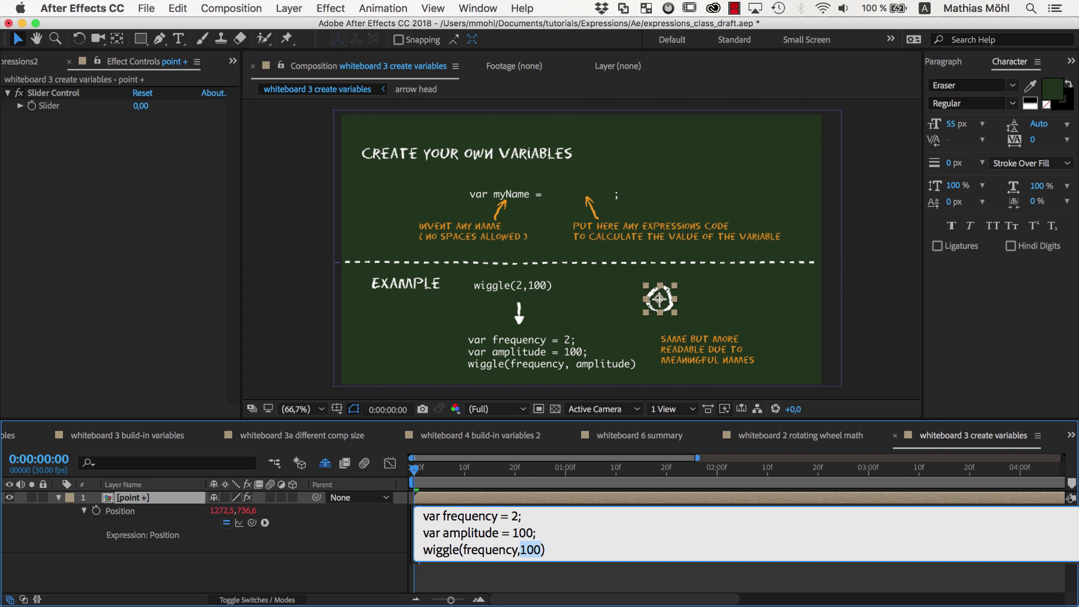
text(amplitude))
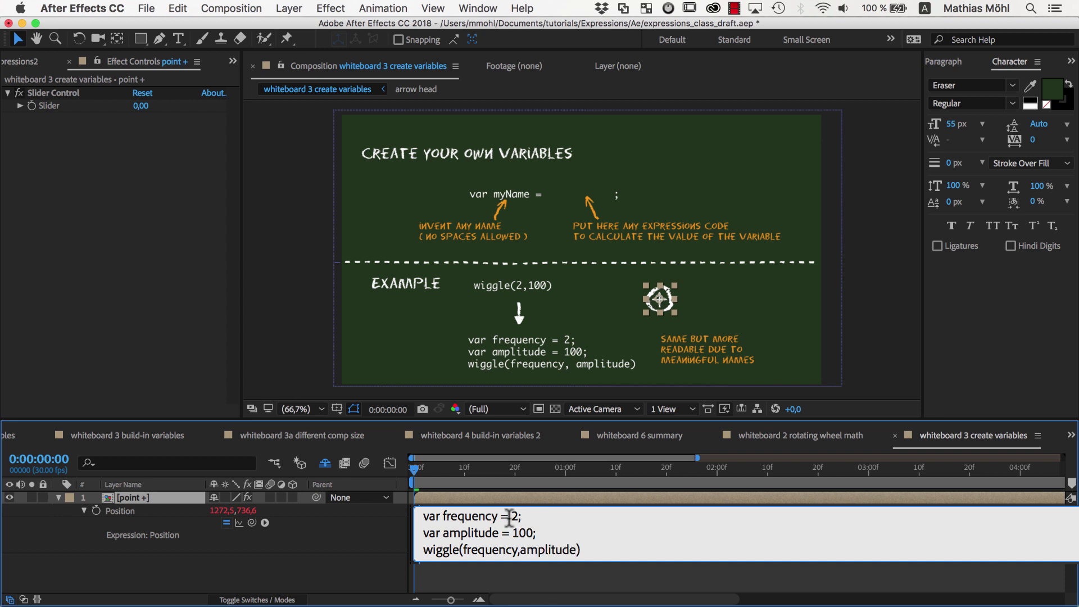
double_click(514, 517)
text(5)
double_click(516, 517)
mouse_move(252, 522)
mouse_down()
mouse_move(93, 181)
mouse_move(73, 113)
mouse_up()
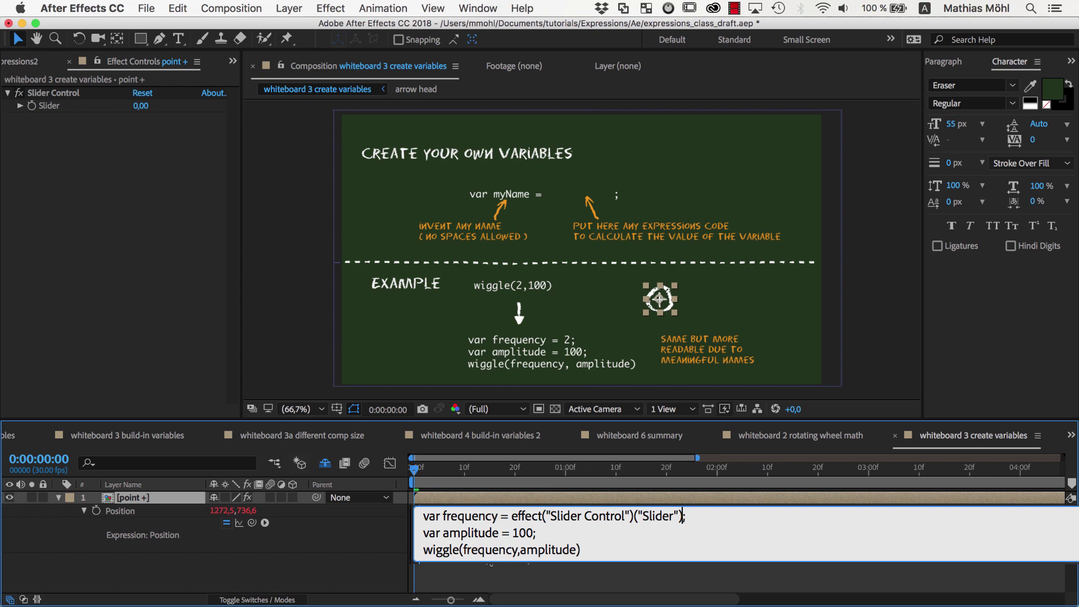
click(495, 568)
Open the whiteboard 4 rotating wheel variables composition.
click(234, 63)
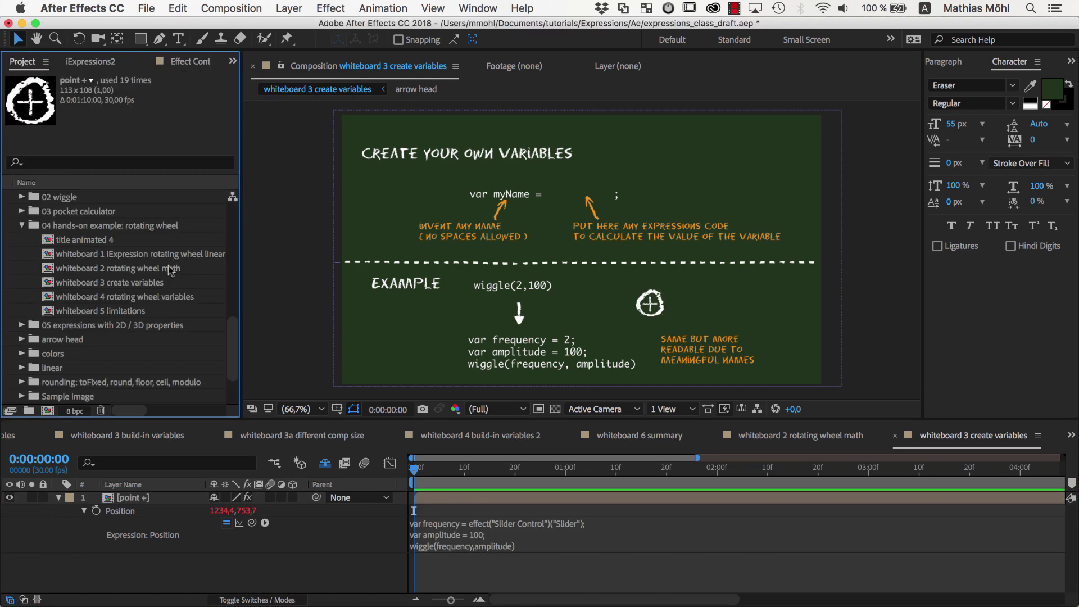
click(149, 300)
double_click(149, 301)
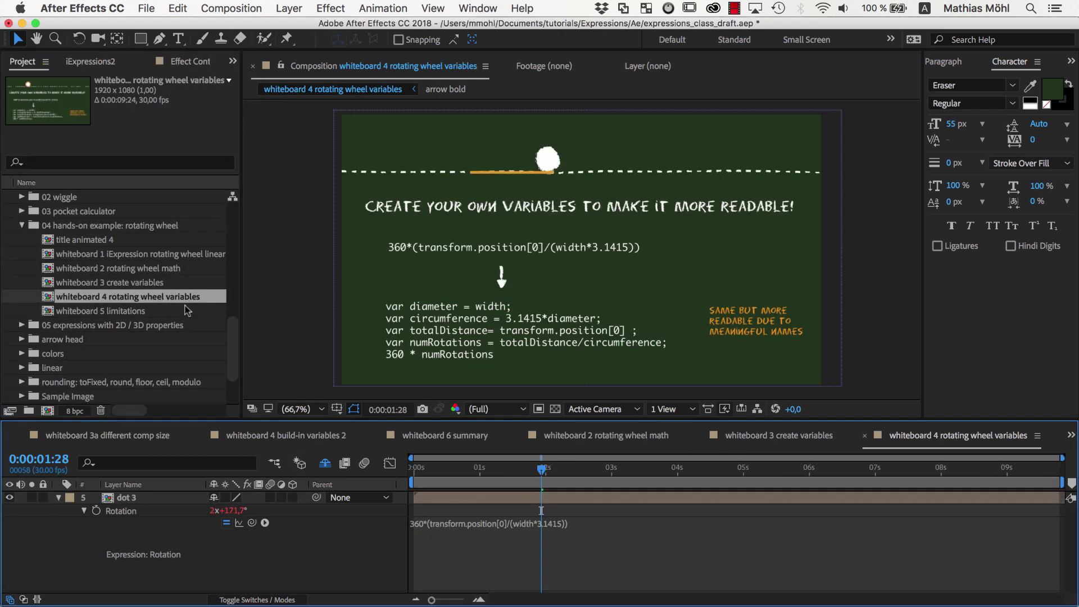
Make Rotation use 360 * numRotations, declaring var numRotations and cutting the old formula.
click(440, 538)
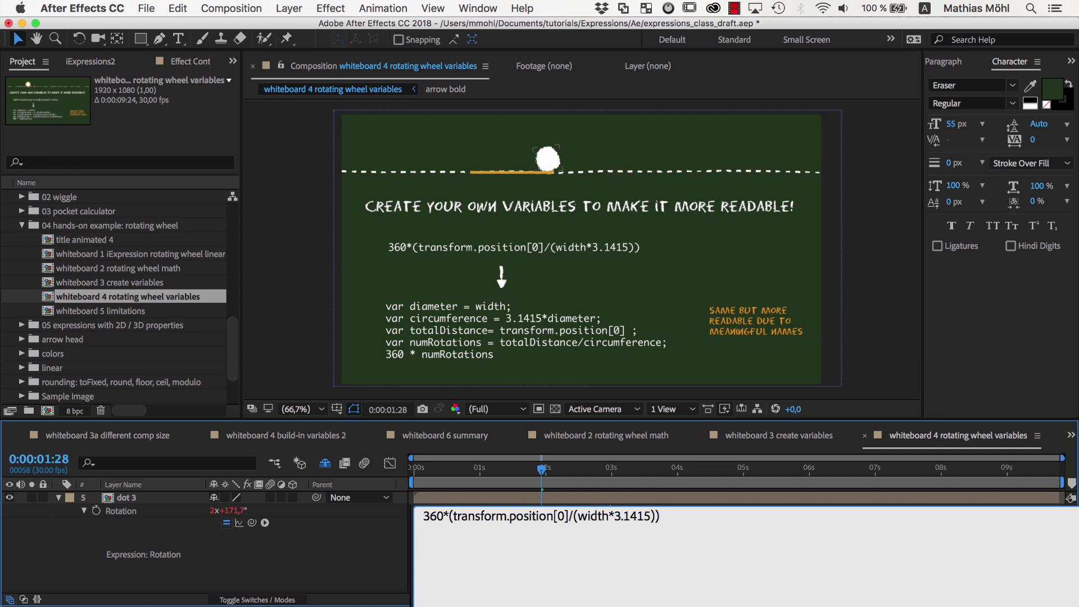
text(num)
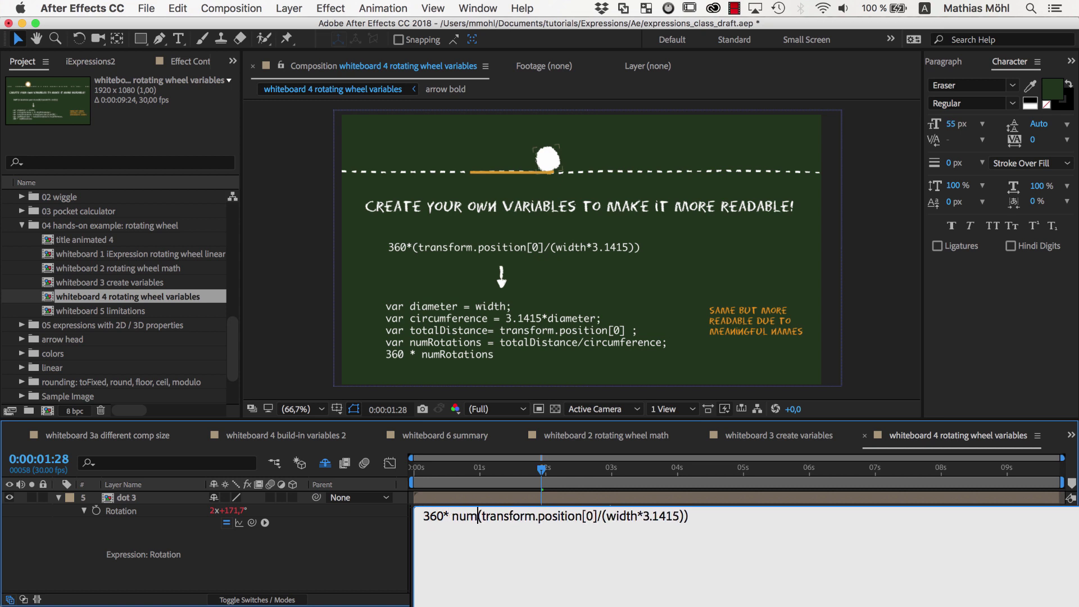
text(Rotations)
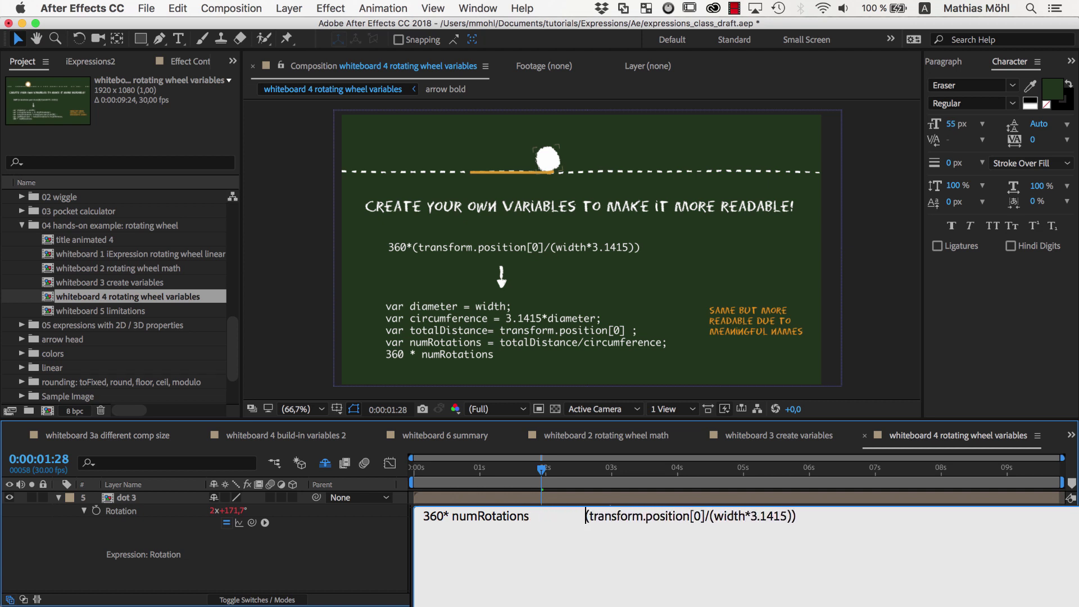
key(Home)
key(Return)
key(Up)
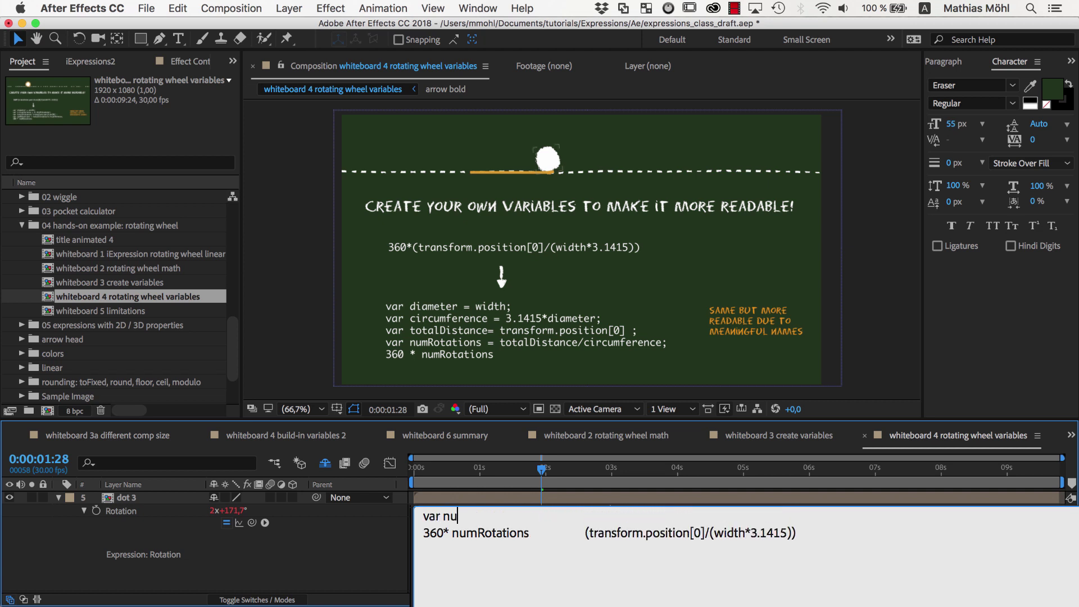
text(mRotations = ;)
drag(584, 532, 798, 532)
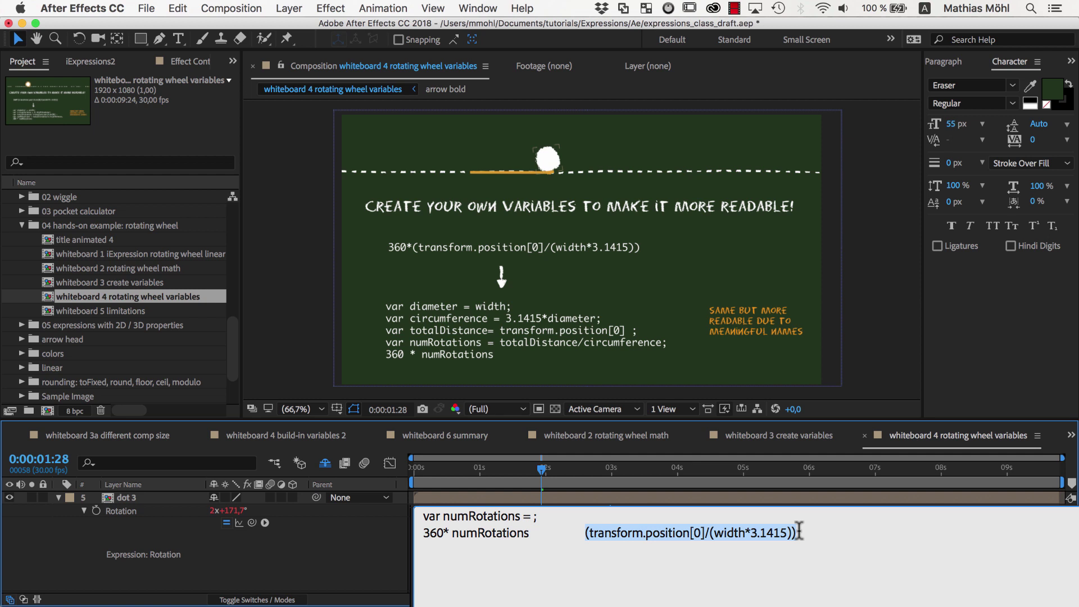
key(super+x)
click(532, 516)
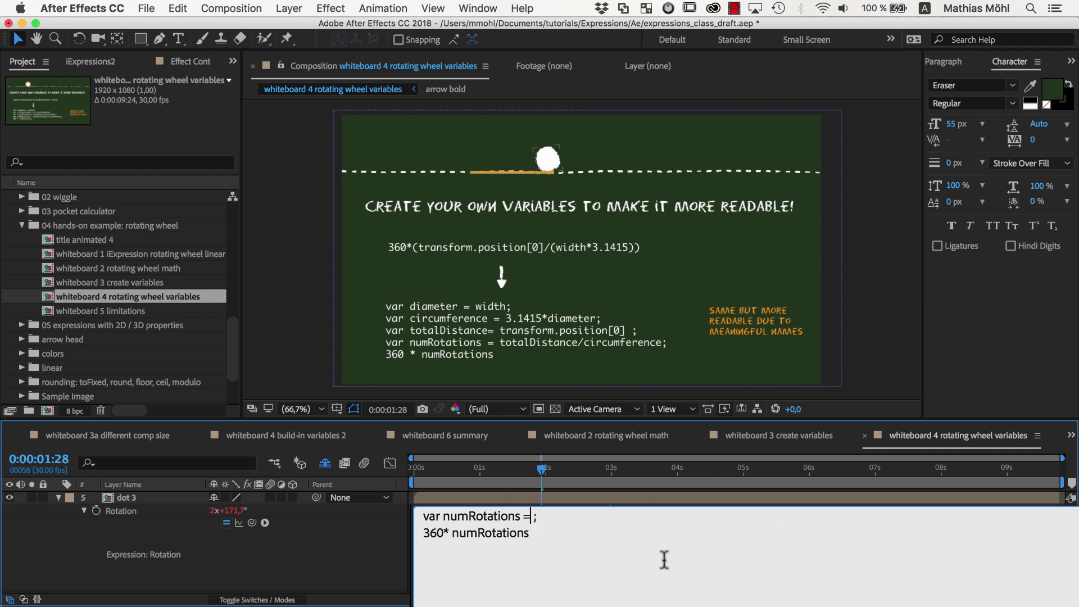
Paste the formula into numRotations and declare totalDistance = transform.position[0].
key(super+v)
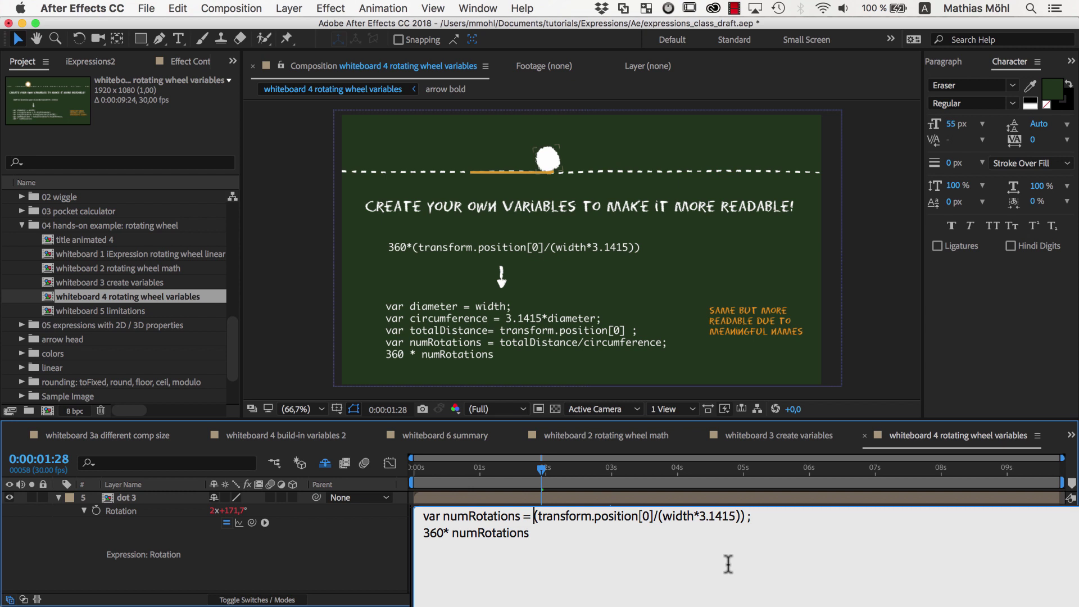
key(Return)
key(Up)
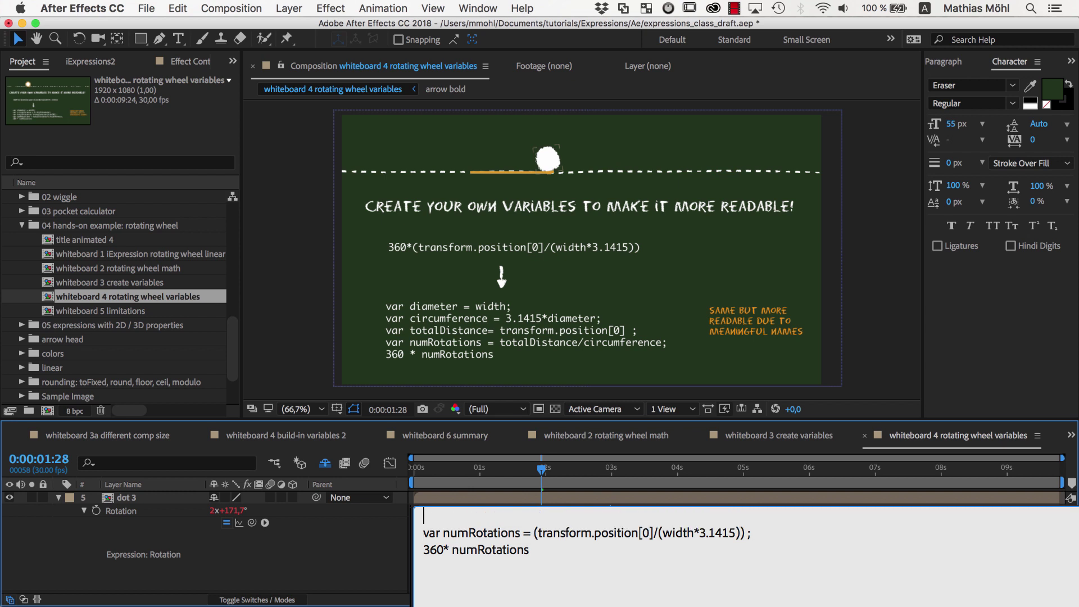
text(var totalDistance =)
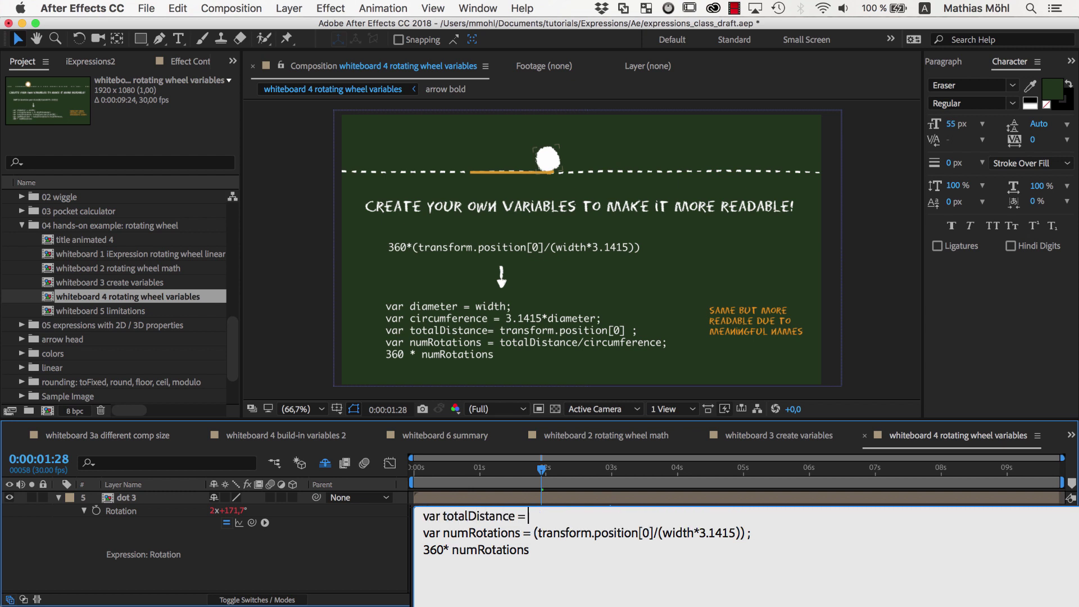
drag(537, 533, 654, 533)
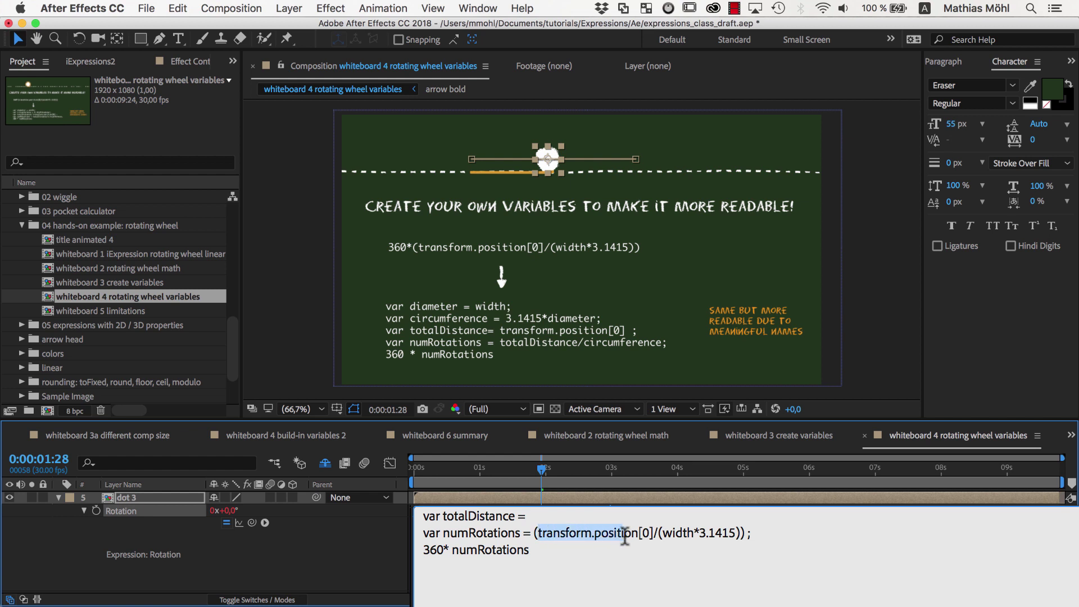
click(564, 516)
key(super+v)
text(;)
Declare circumference = width*3.1415 on a new line.
key(Return)
text(var)
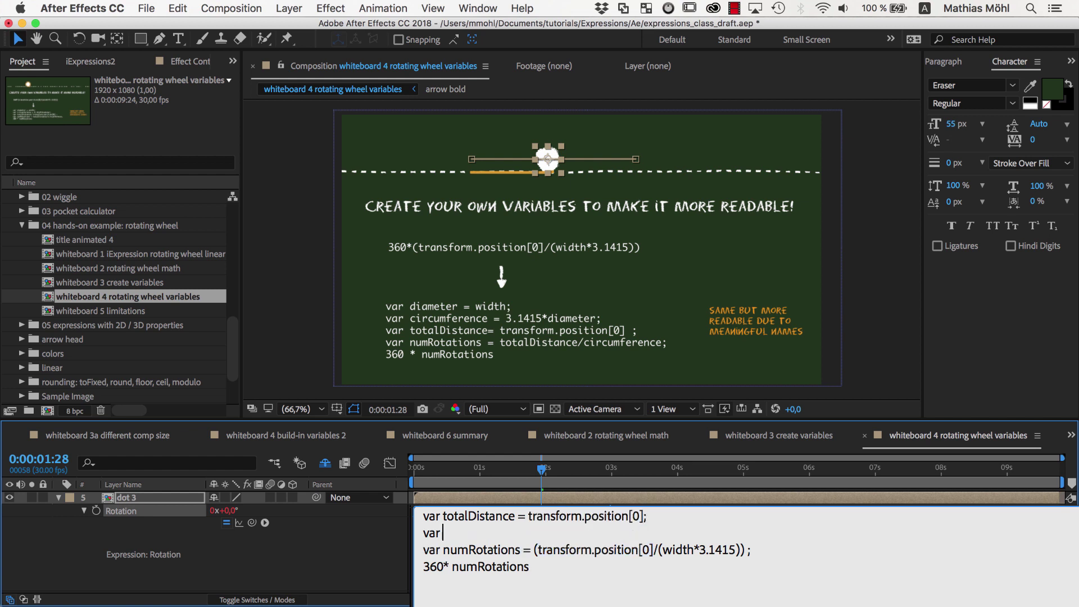
text( circumference =)
drag(661, 550, 738, 551)
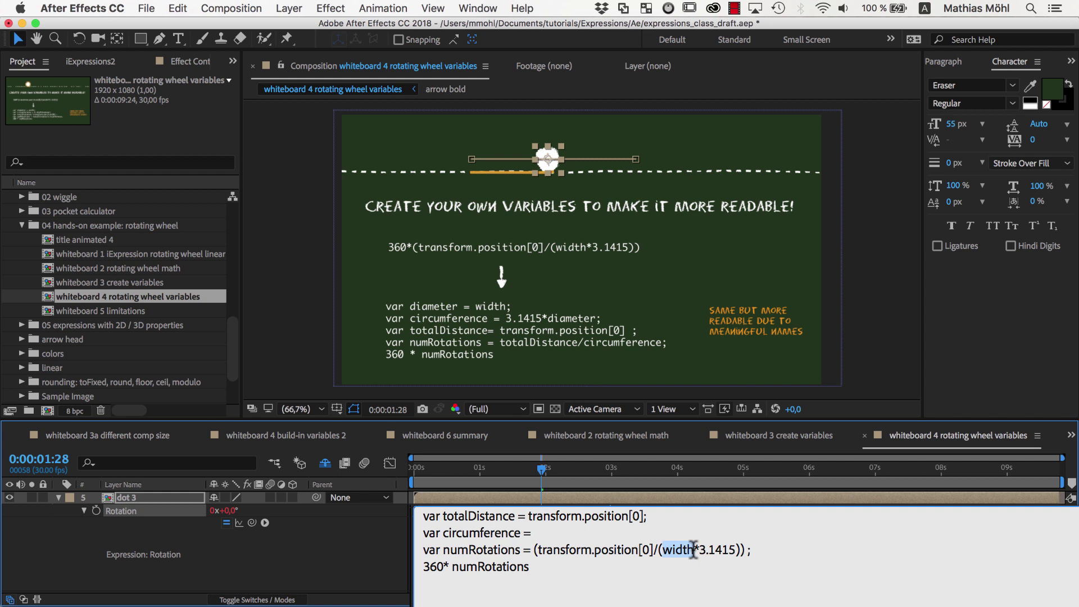
click(559, 531)
key(super+v)
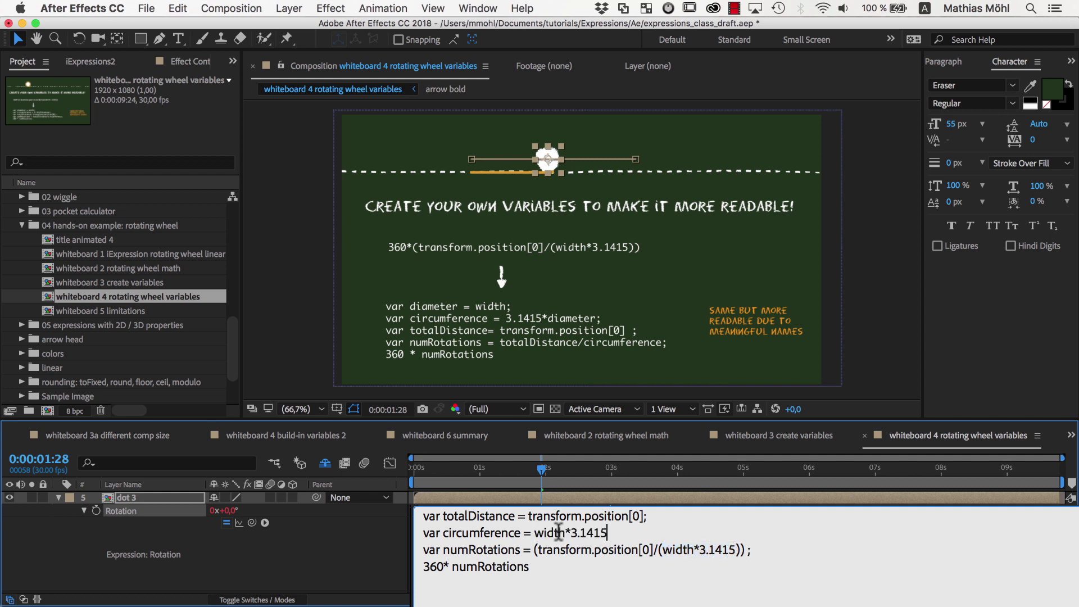
text(;)
Make numRotations equal totalDistance/circumference by pasting in the variable names.
drag(537, 552, 654, 552)
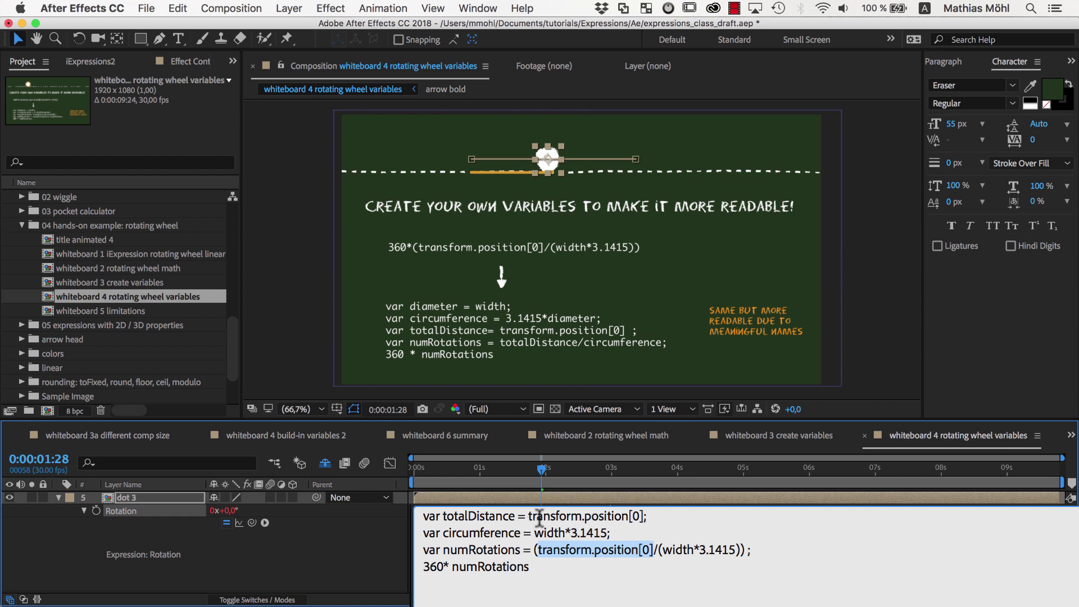
double_click(495, 516)
drag(536, 551, 700, 552)
key(super+v)
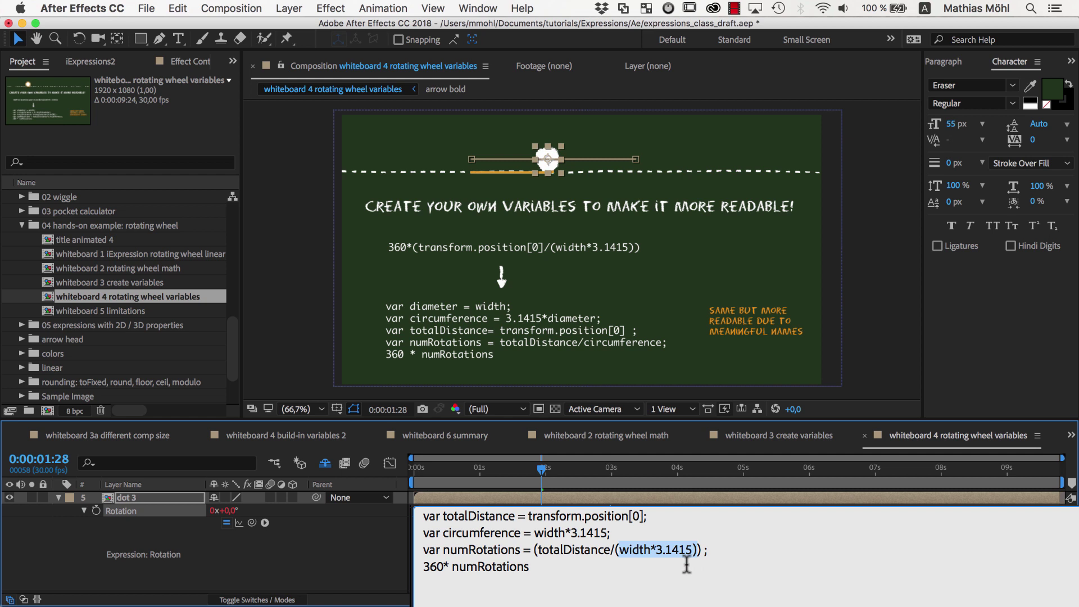
double_click(491, 534)
drag(617, 551, 698, 553)
key(super+v)
key(Delete)
click(536, 550)
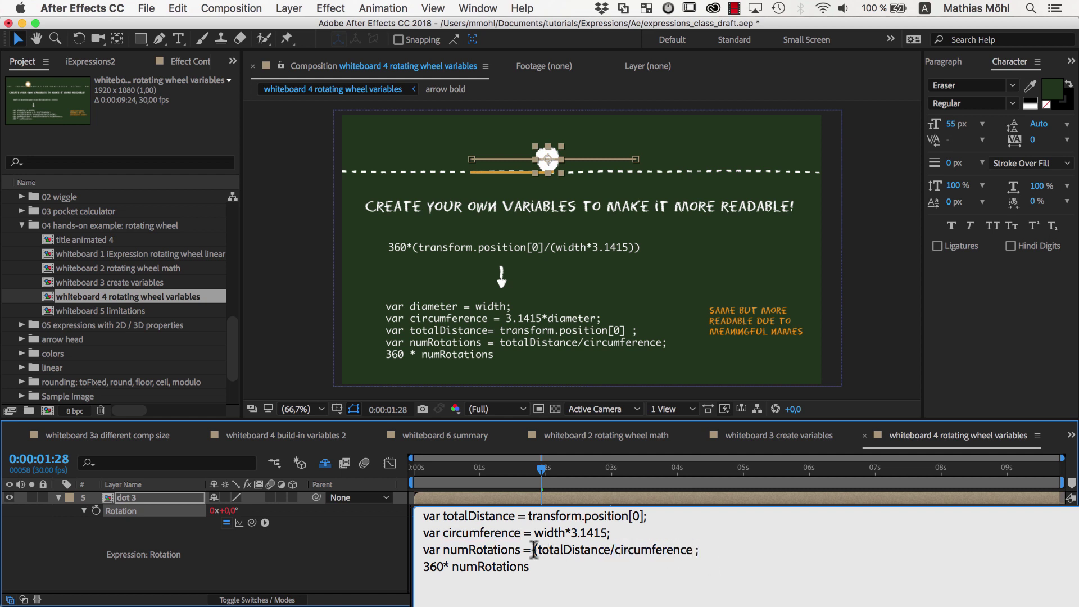
Declare var diameter = width on the first line and swap width for diameter in circumference.
key(BackSpace)
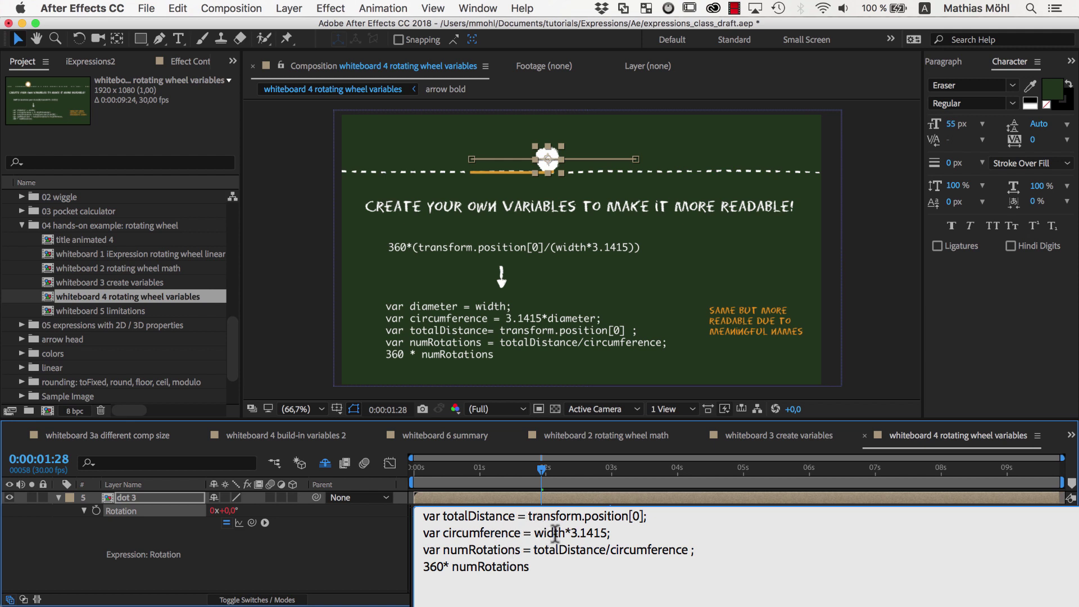
key(Return)
key(Up)
text(v)
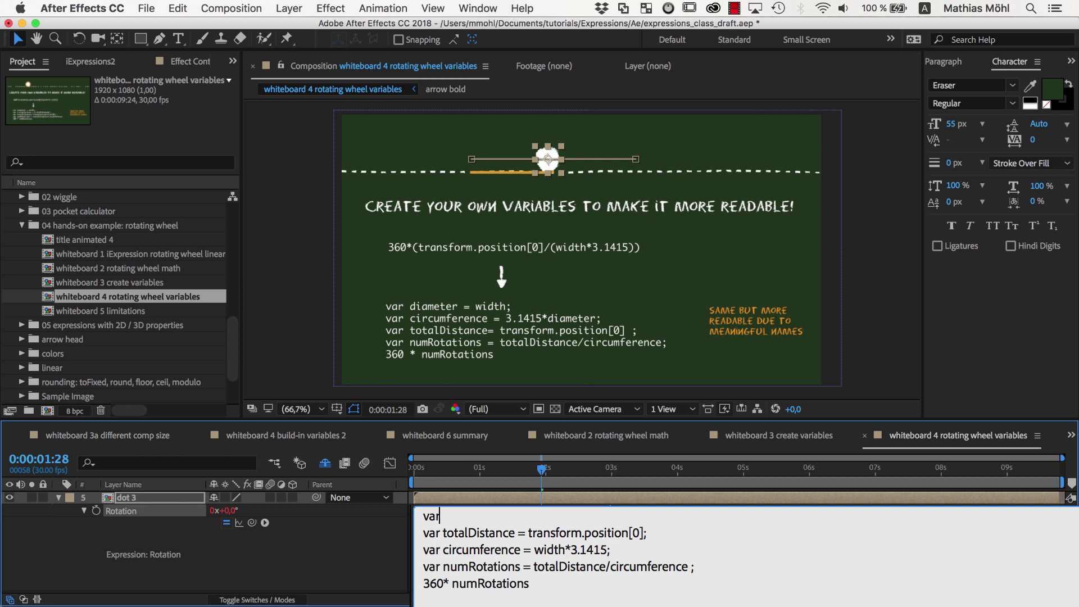
text(ar diameter )
text(= width;)
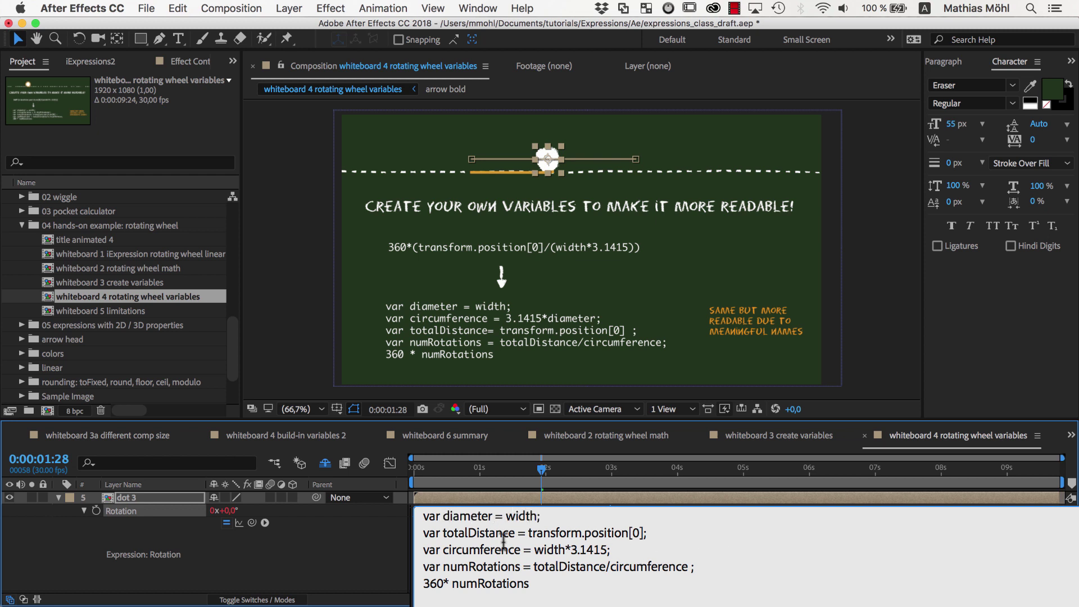
double_click(479, 516)
key(super+c)
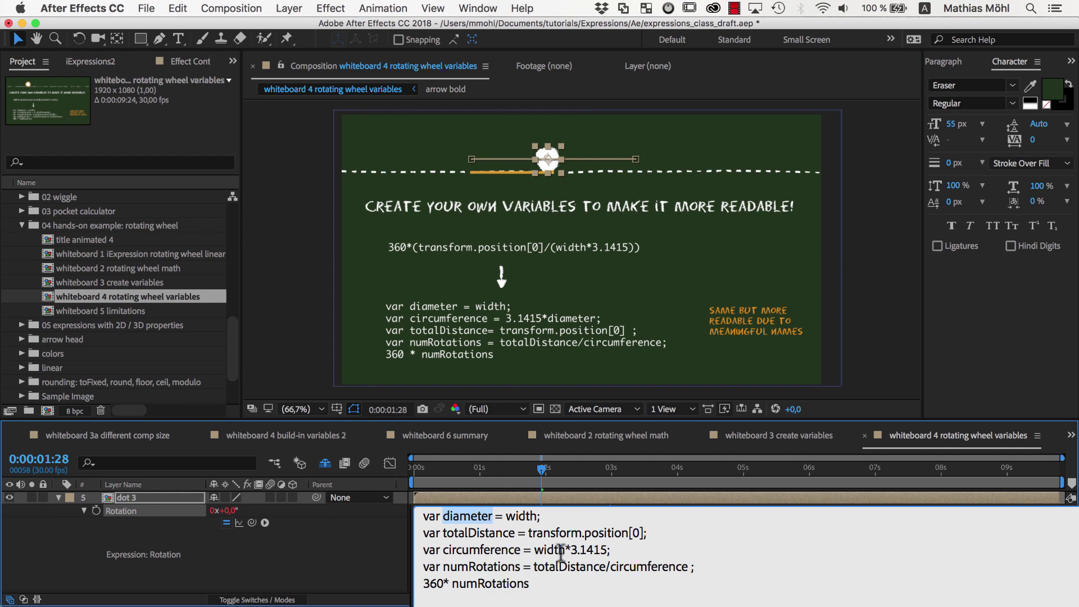
double_click(550, 550)
key(super+v)
click(577, 594)
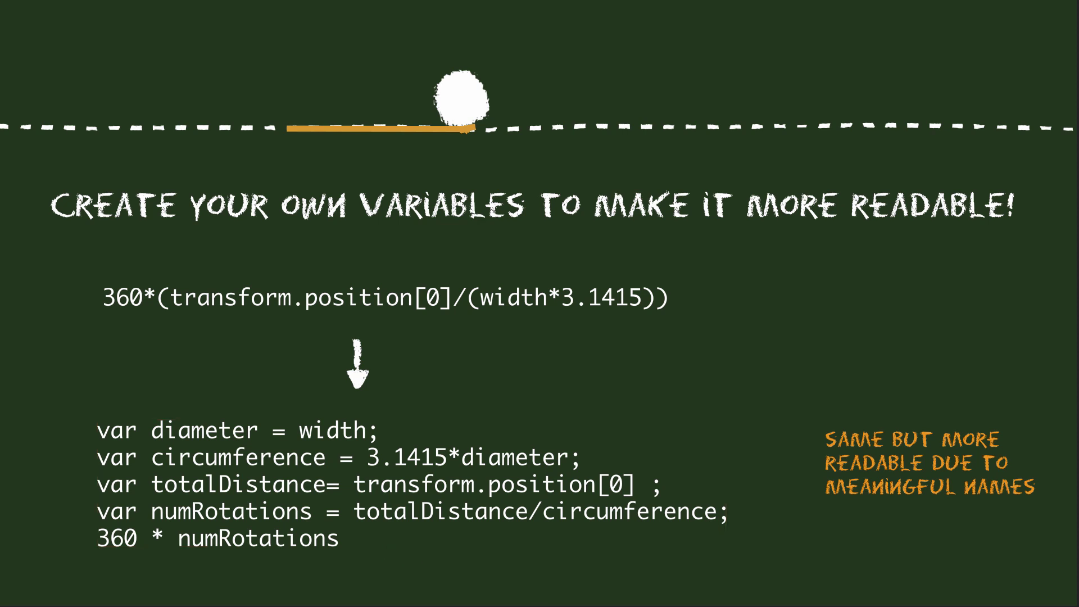
Select the ball and drag its motion path's end keyframe below it for vertical travel.
click(461, 100)
drag(662, 96, 287, 414)
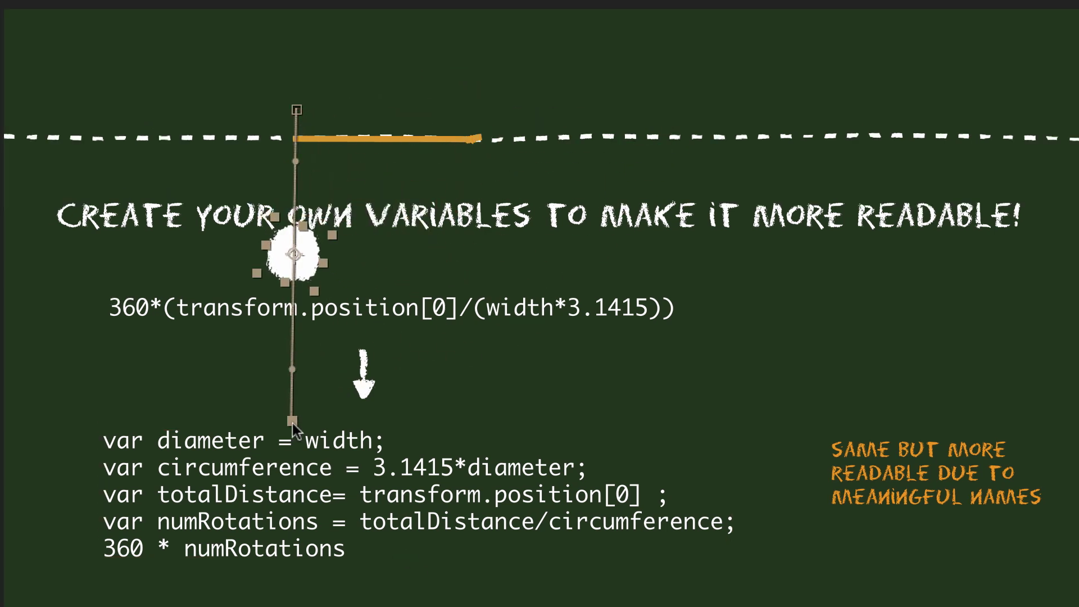